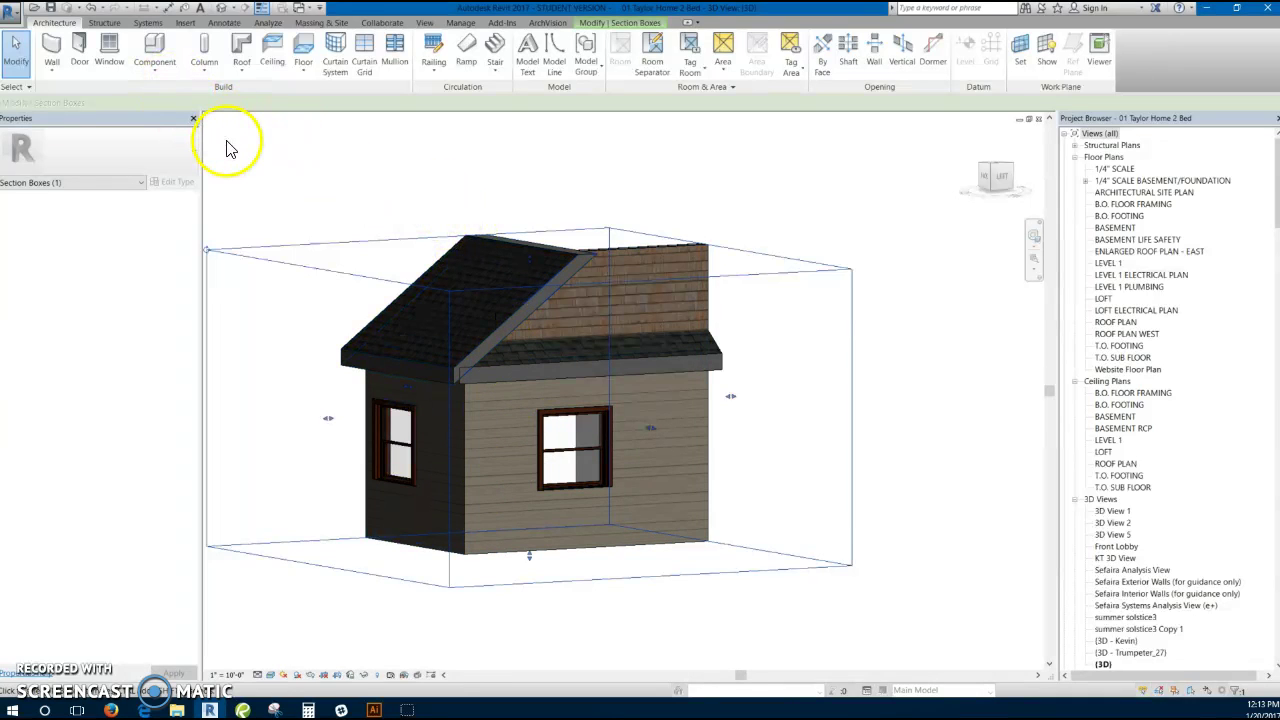
Examine the sectioned house model and the window in its side wall in the 3D view.
left_click(373, 184)
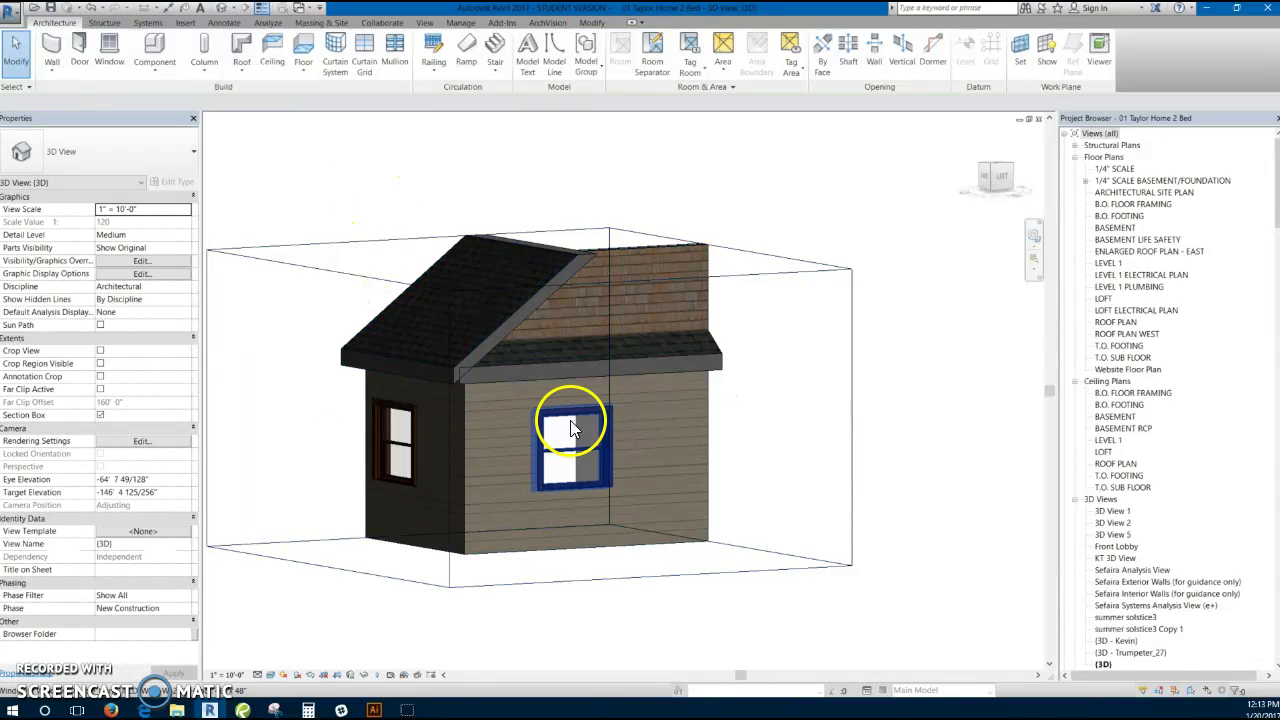
middle_click_drag(587, 494, 524, 396, "shift")
scroll(539, 380, "down", 2)
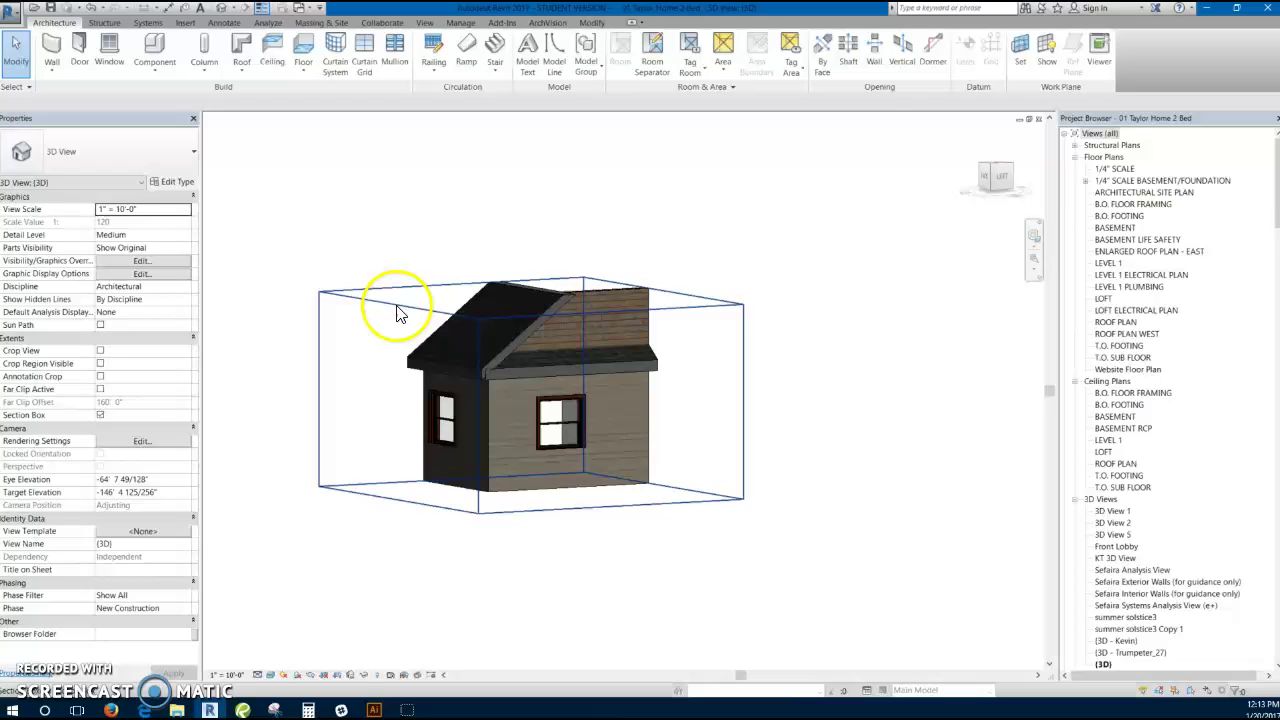
left_click(400, 308)
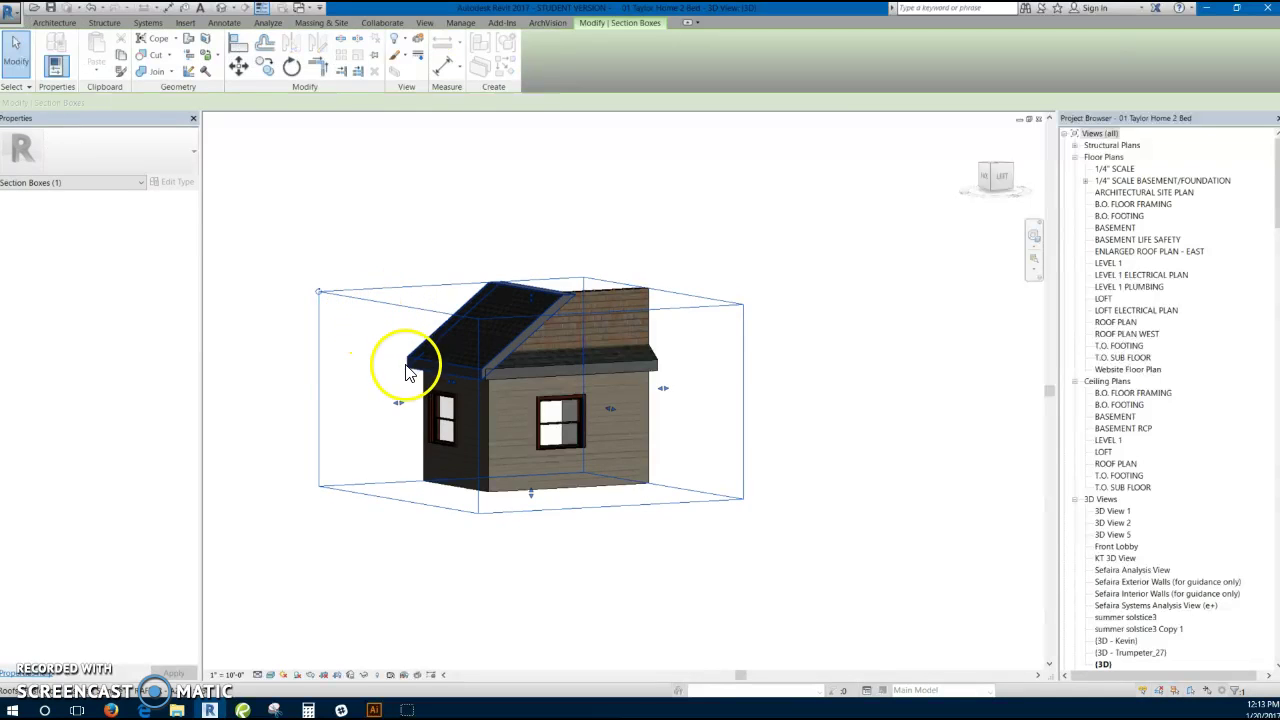
scroll(335, 360, "up", 2)
middle_click_drag(397, 406, 676, 501, "shift")
scroll(676, 501, "up", 1)
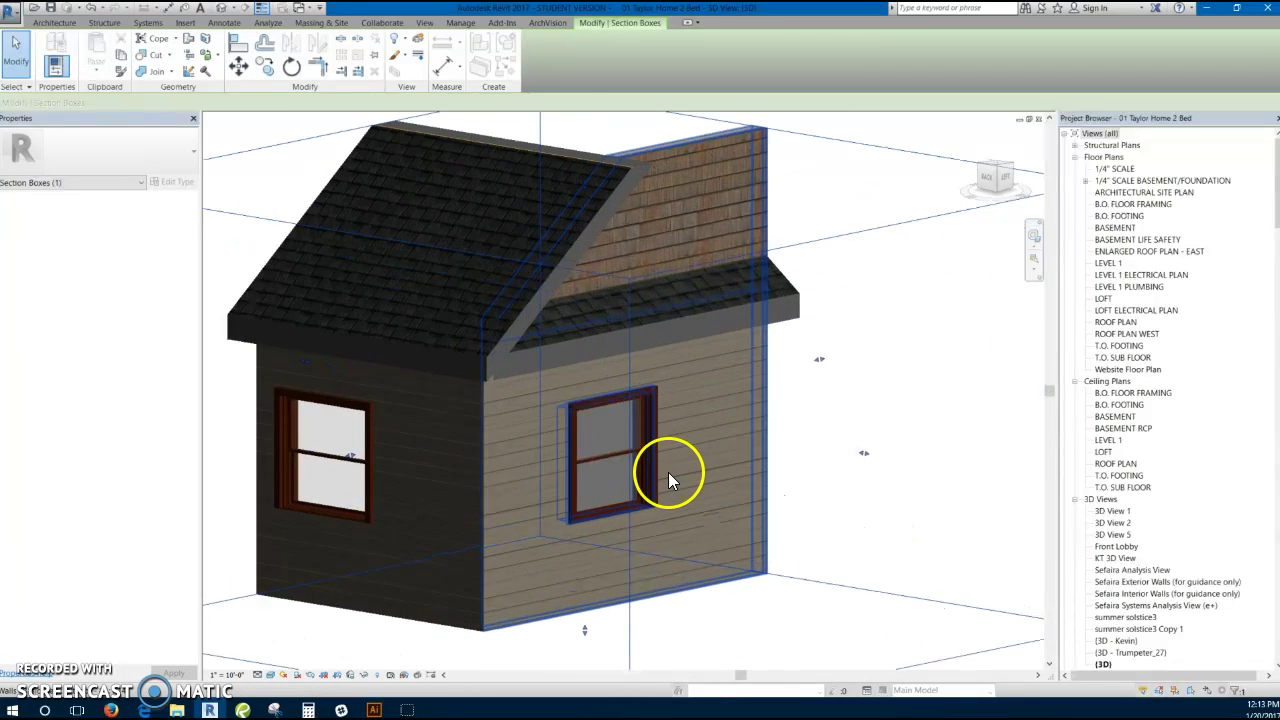
scroll(663, 480, "up", 2)
scroll(523, 262, "down", 1)
scroll(524, 262, "down", 2)
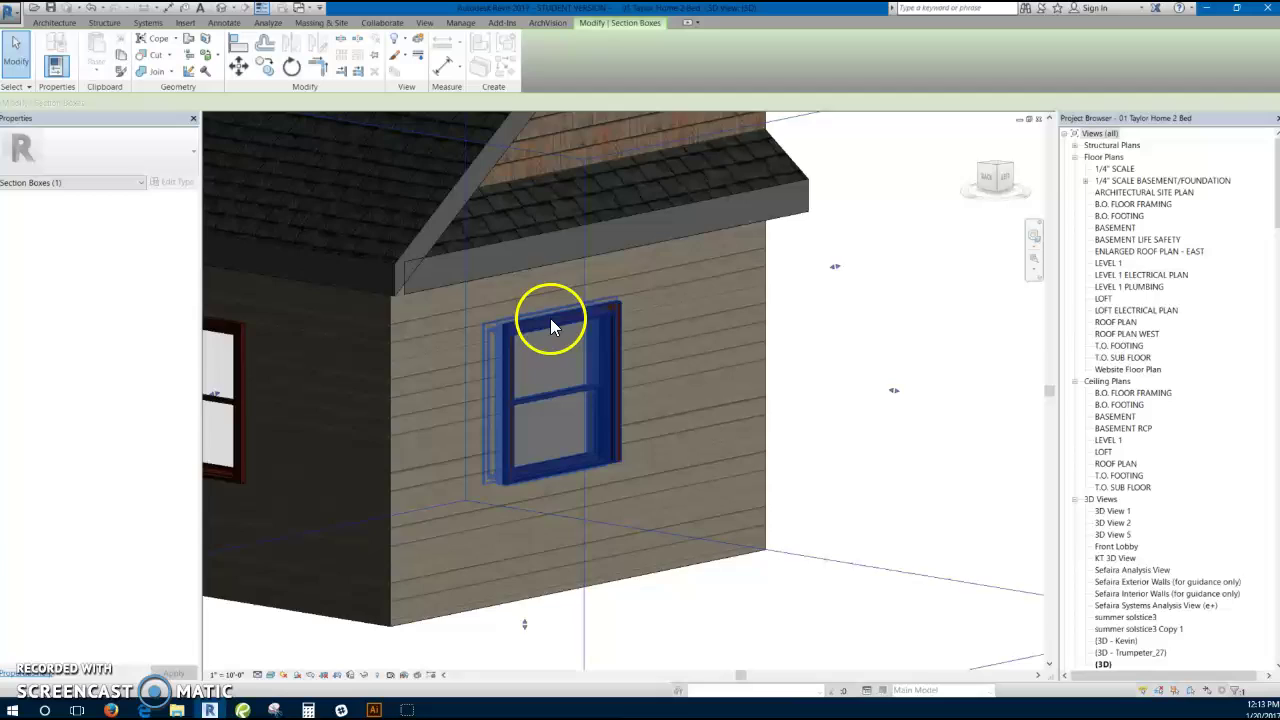
Create an in-place component in the Windows category and name it Side Window Trim.
left_click(55, 22)
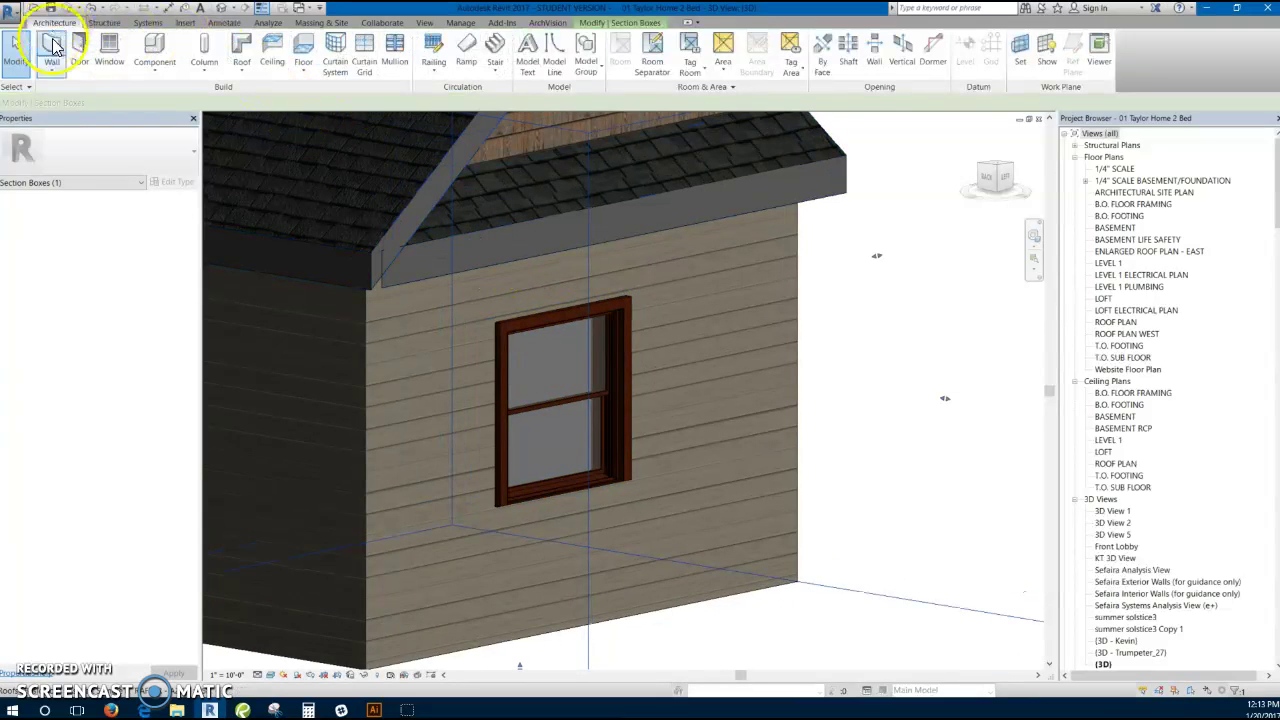
left_click(154, 78)
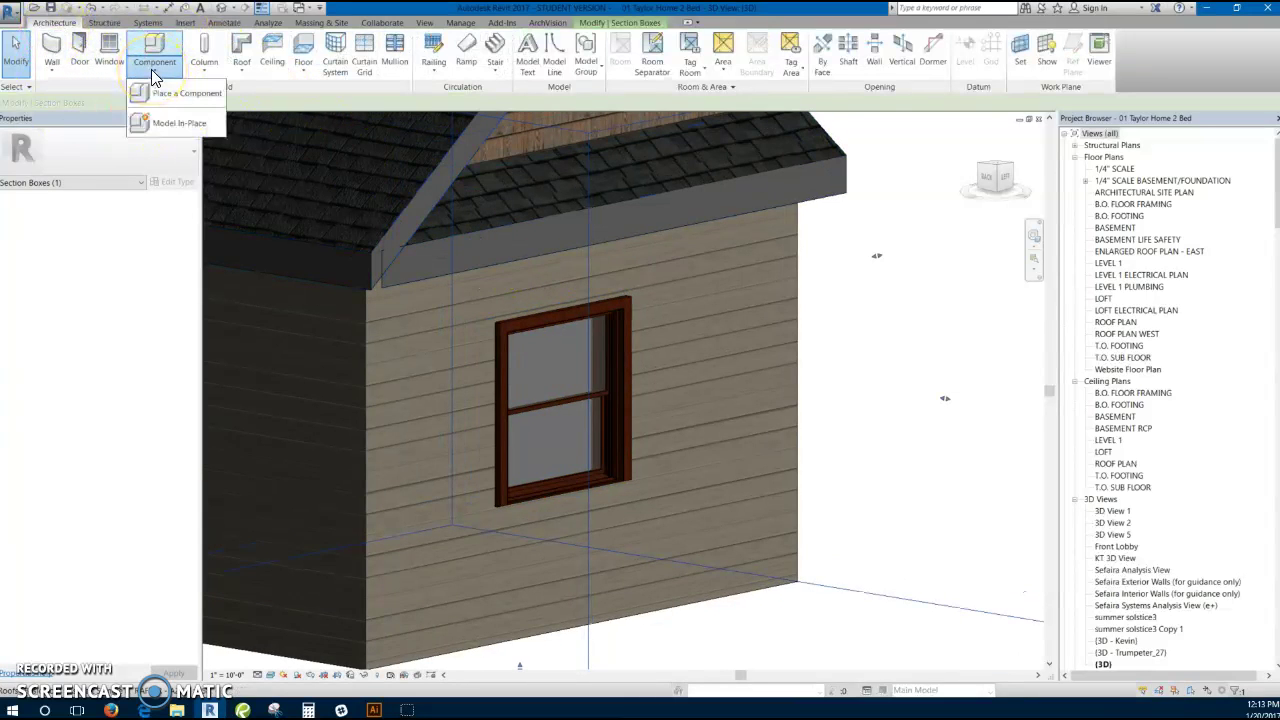
left_click(176, 124)
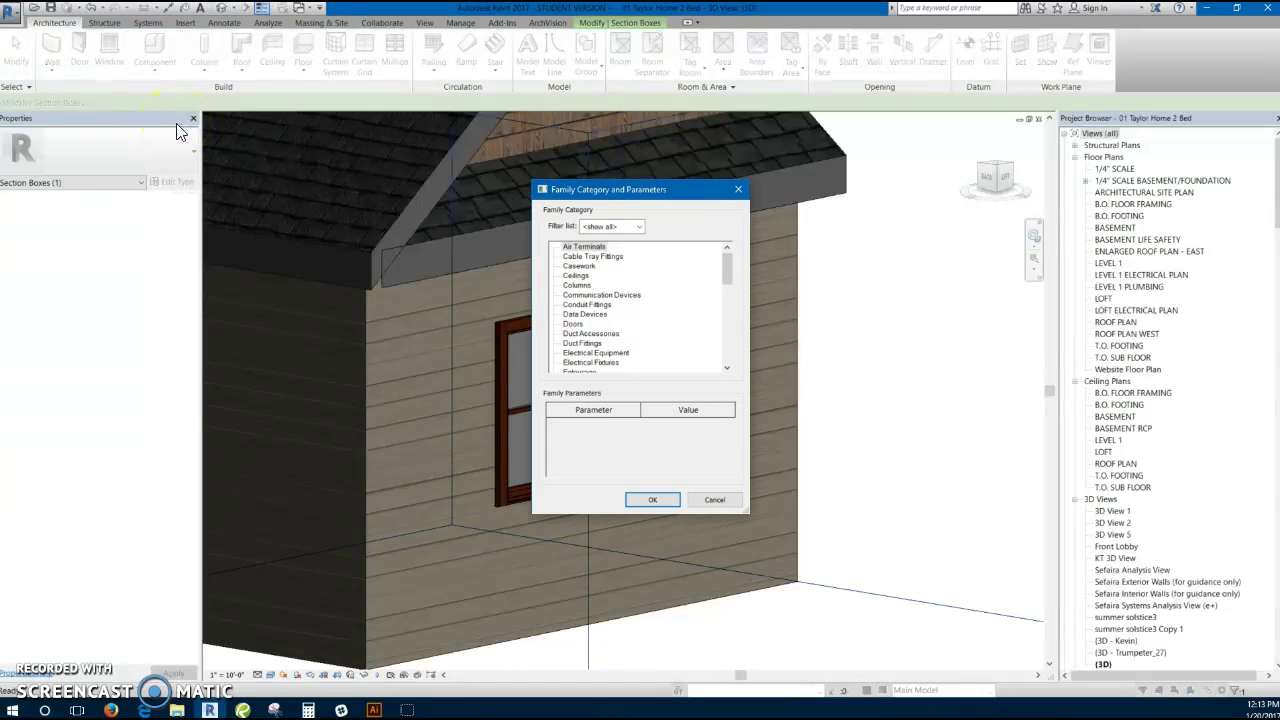
left_click_drag(634, 188, 807, 183)
scroll(777, 271, "down", 1)
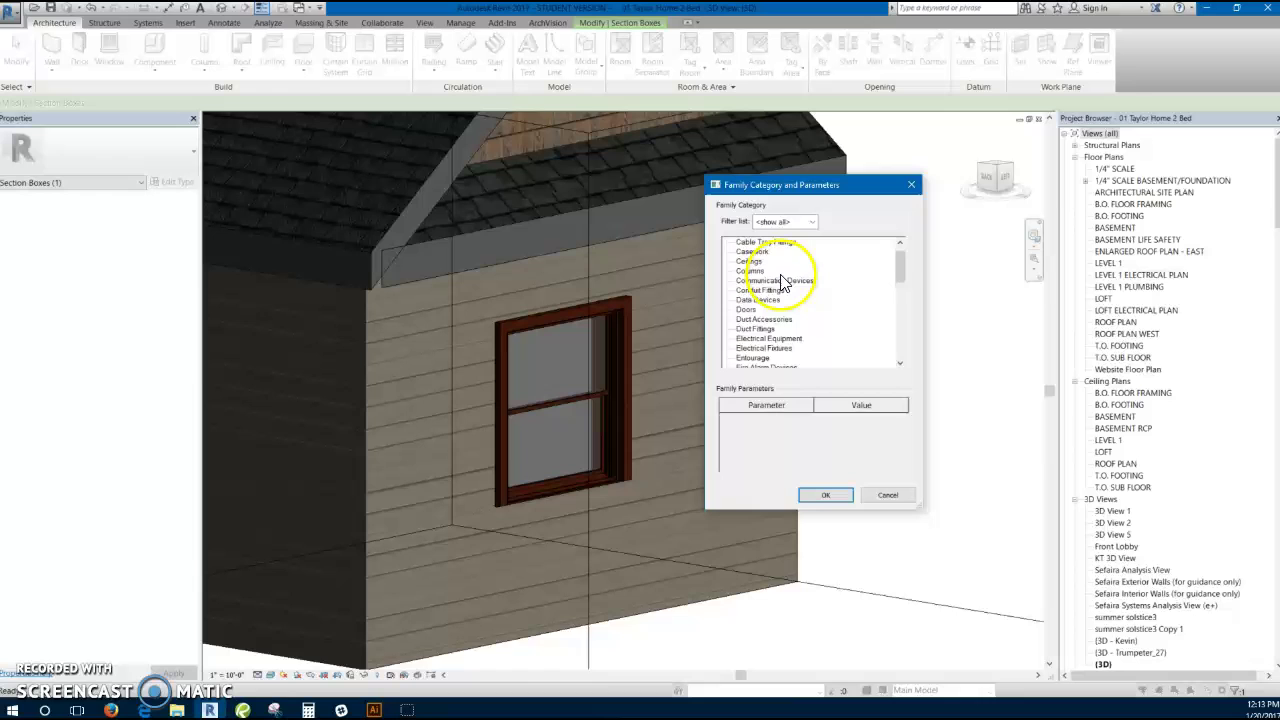
scroll(785, 285, "down", 9)
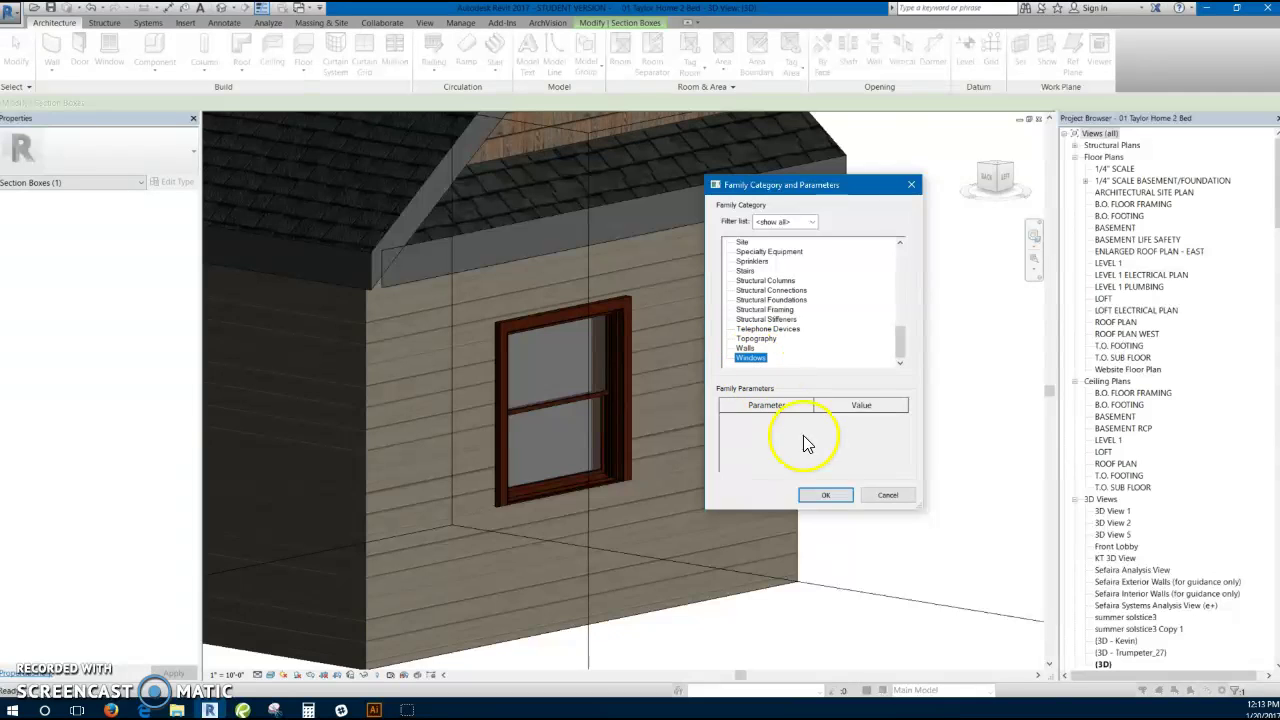
left_click(826, 495)
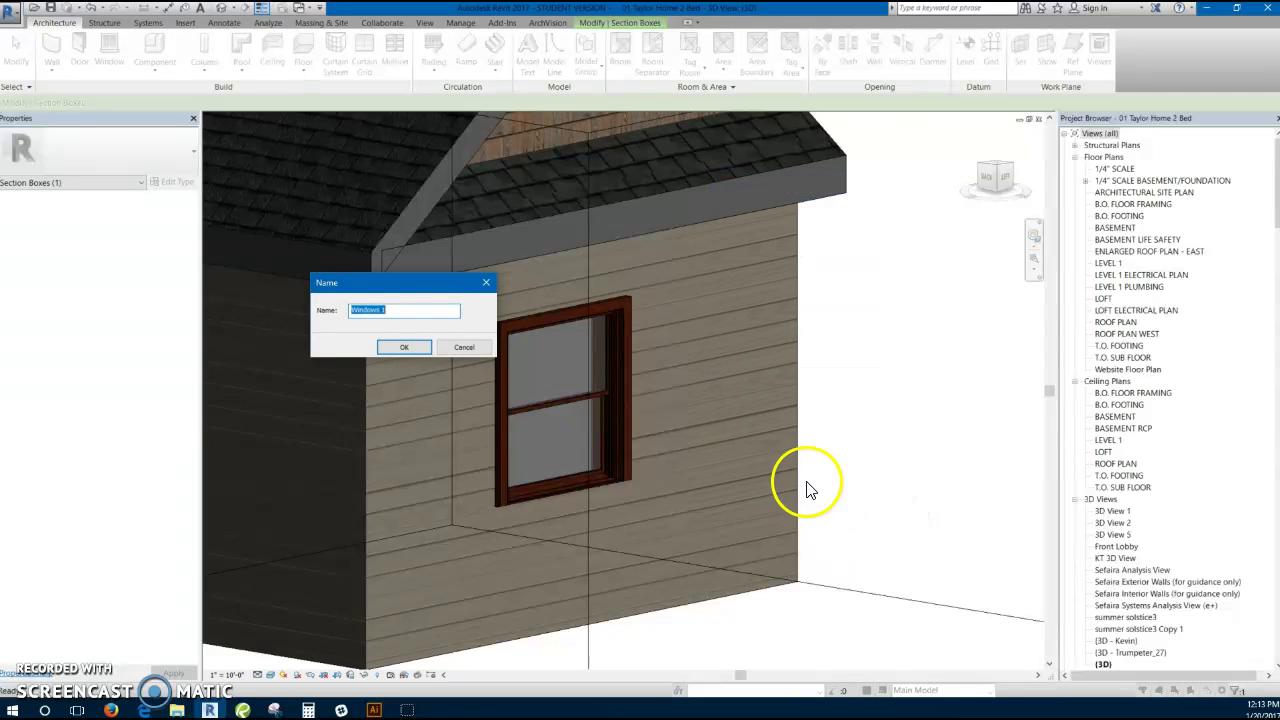
left_click_drag(415, 300, 402, 385)
type("Side")
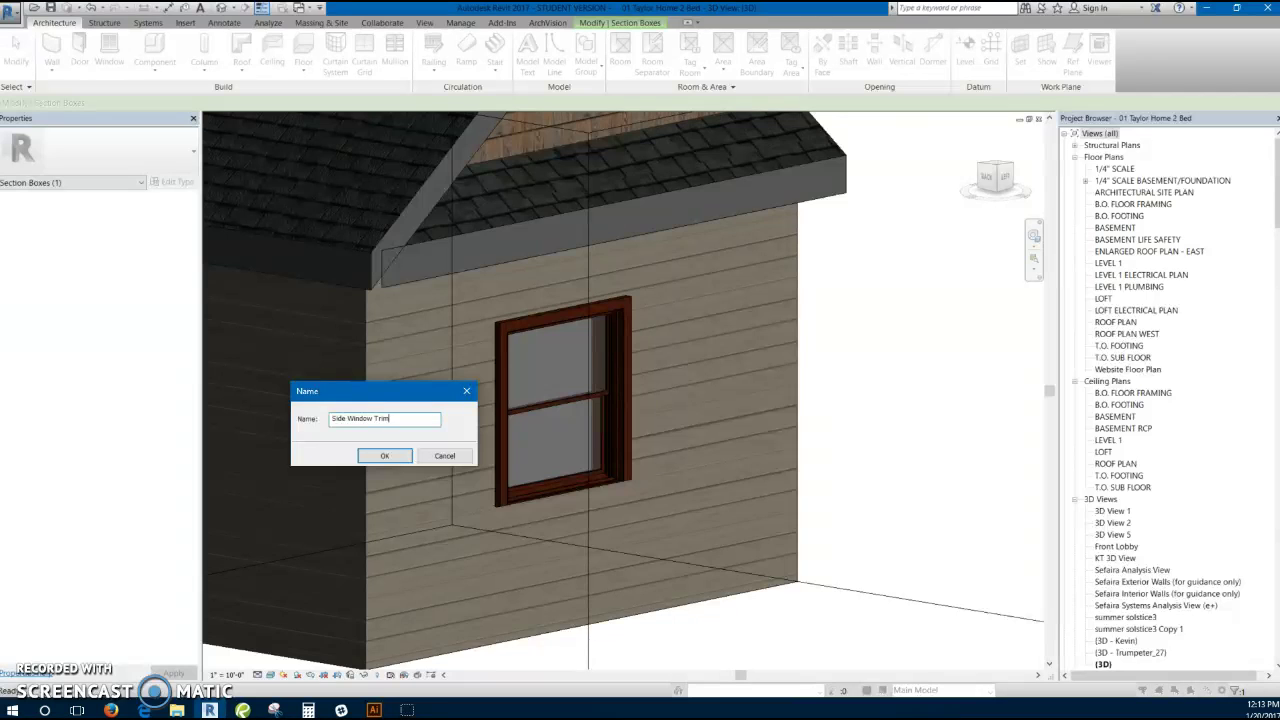
key("Return")
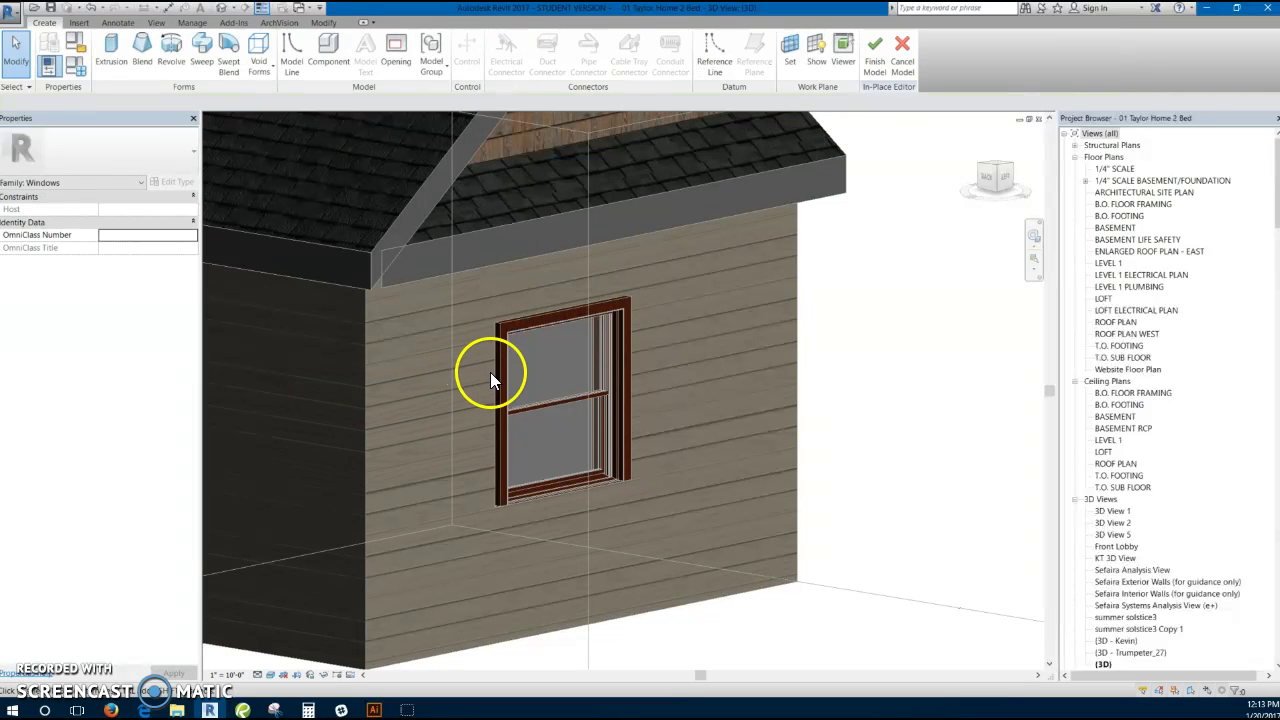
Set the work plane by picking the exterior face of the wall that holds the side window.
middle_click_drag(686, 353, 738, 353)
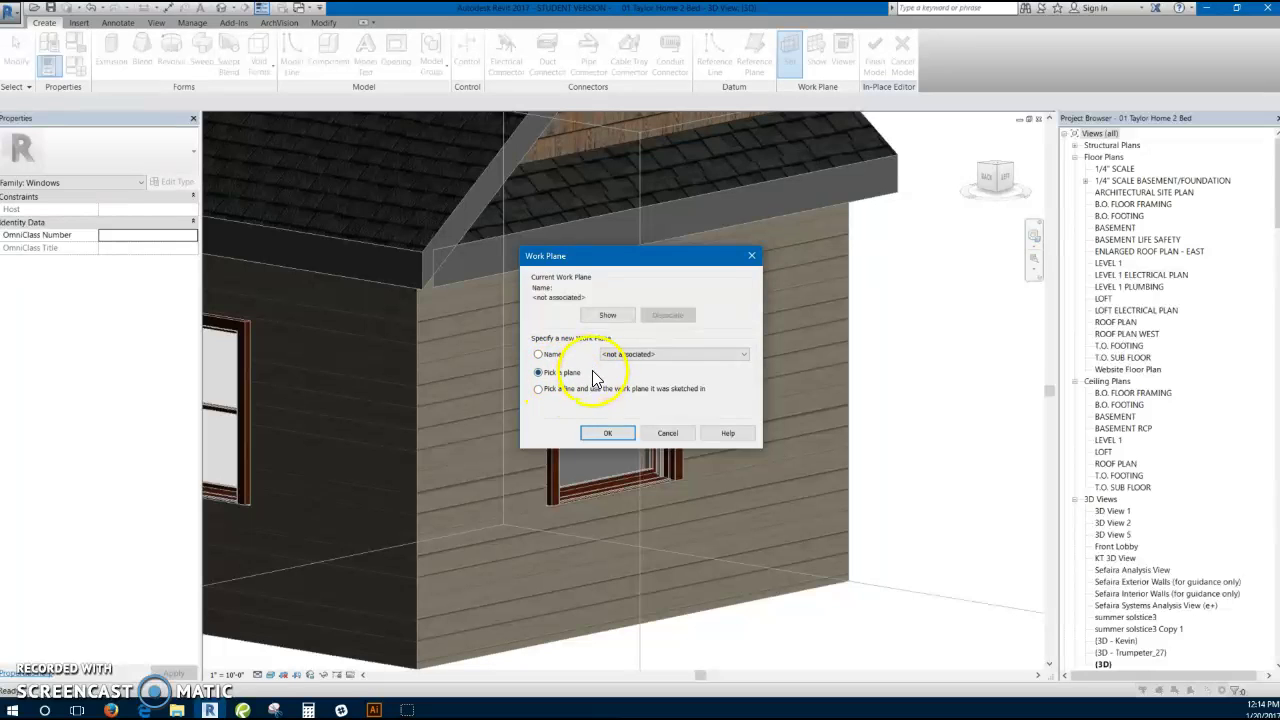
left_click(657, 355)
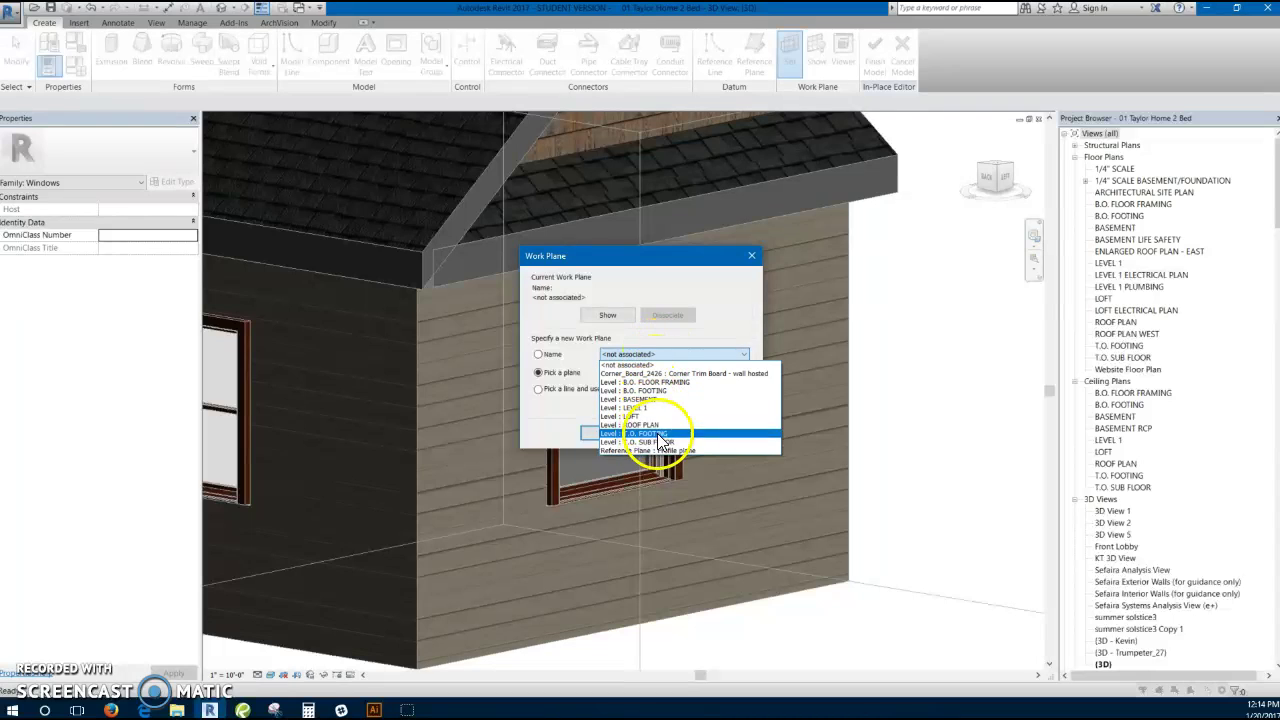
left_click(674, 352)
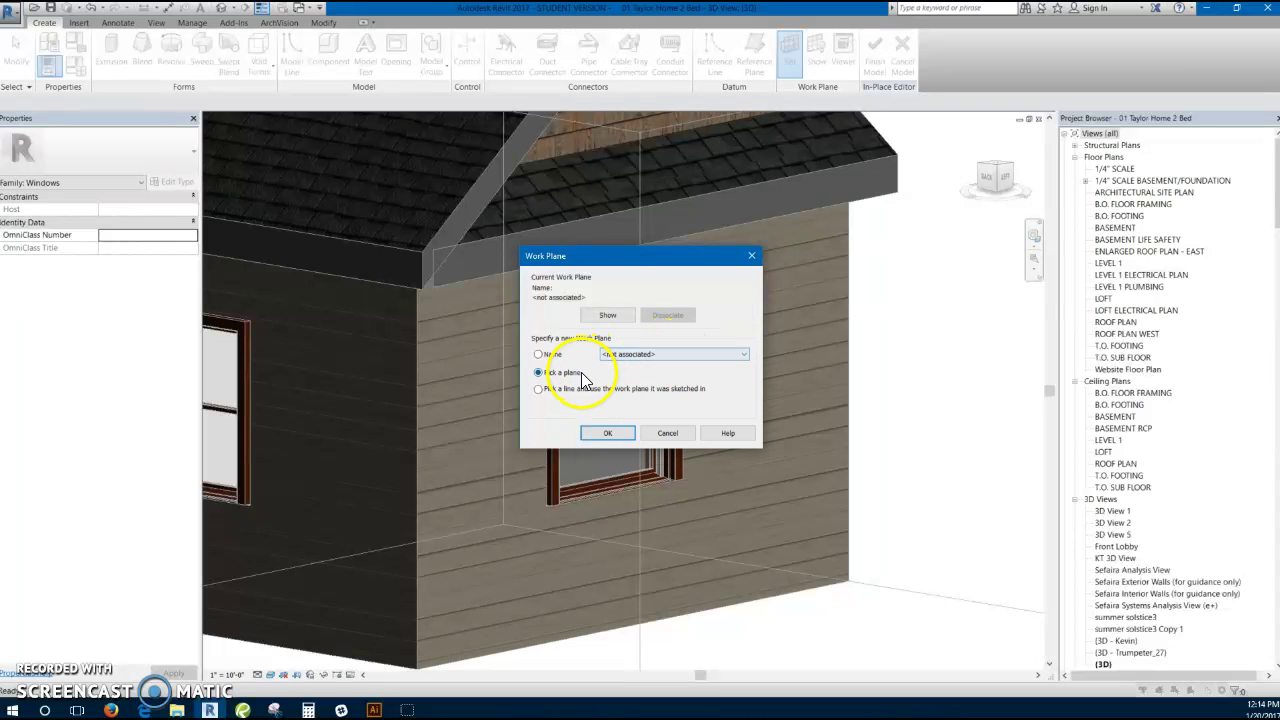
left_click(605, 434)
left_click(484, 348)
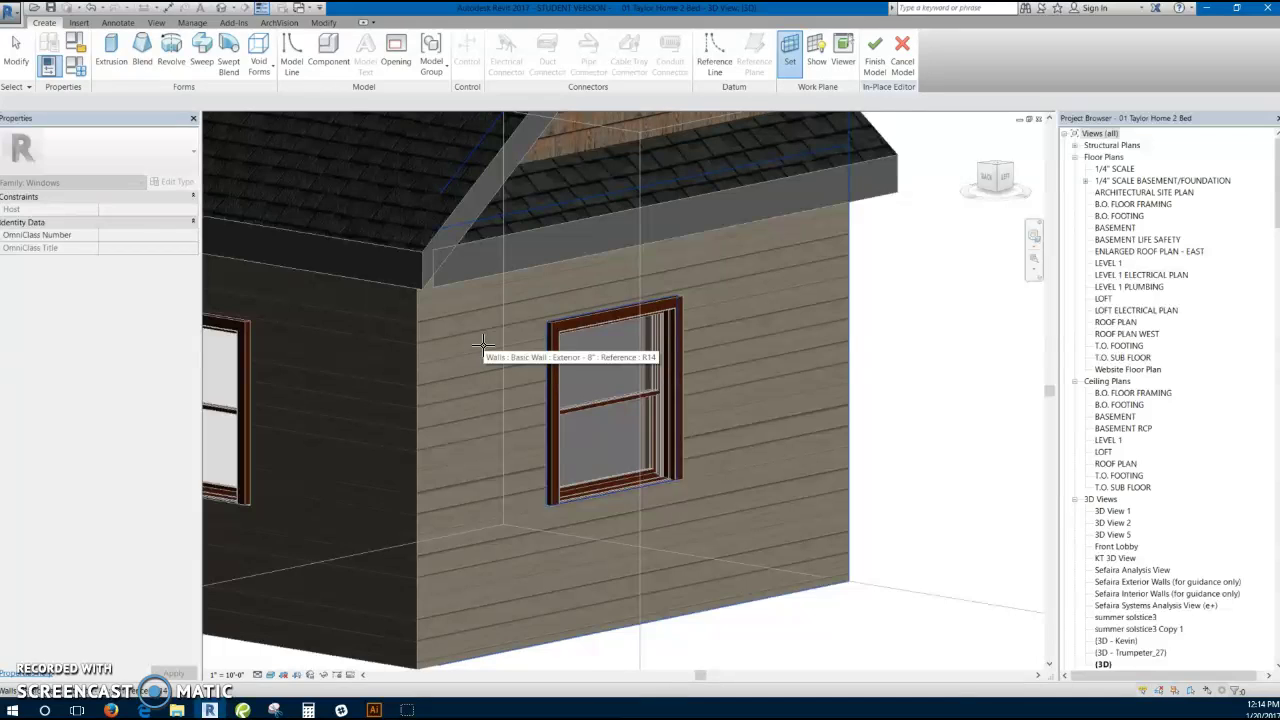
left_click(483, 345)
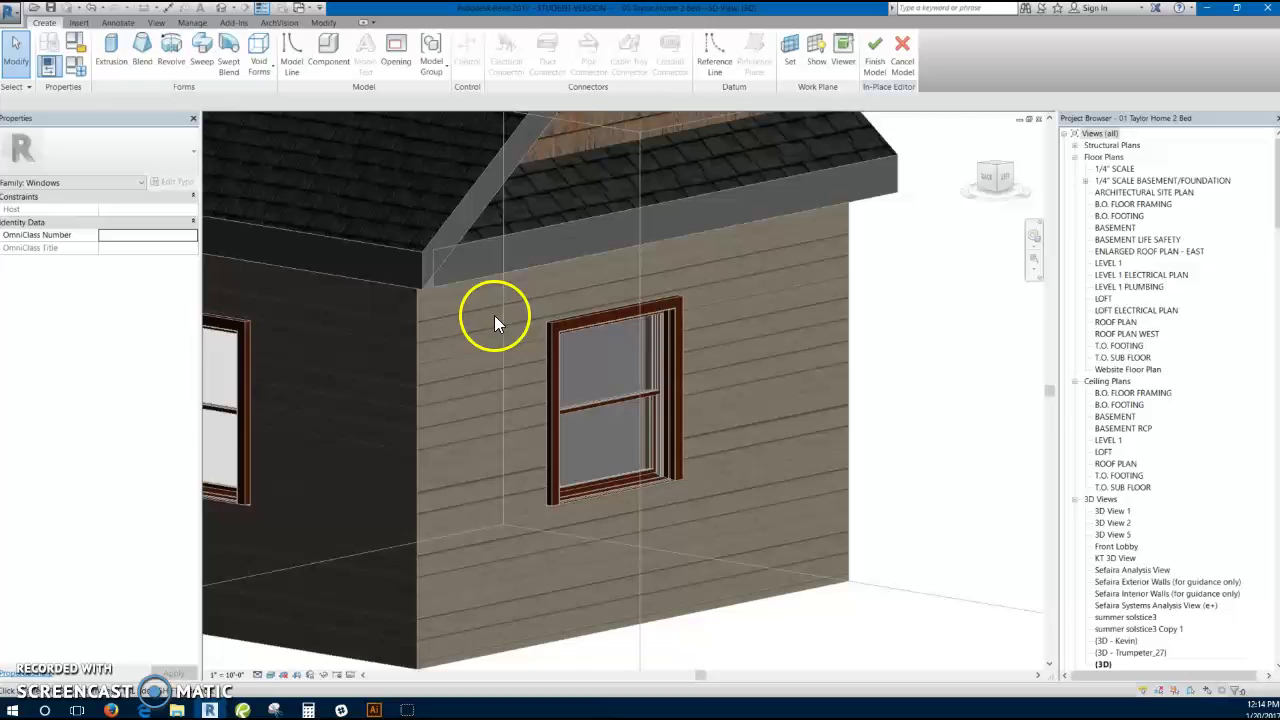
scroll(525, 300, "up", 5)
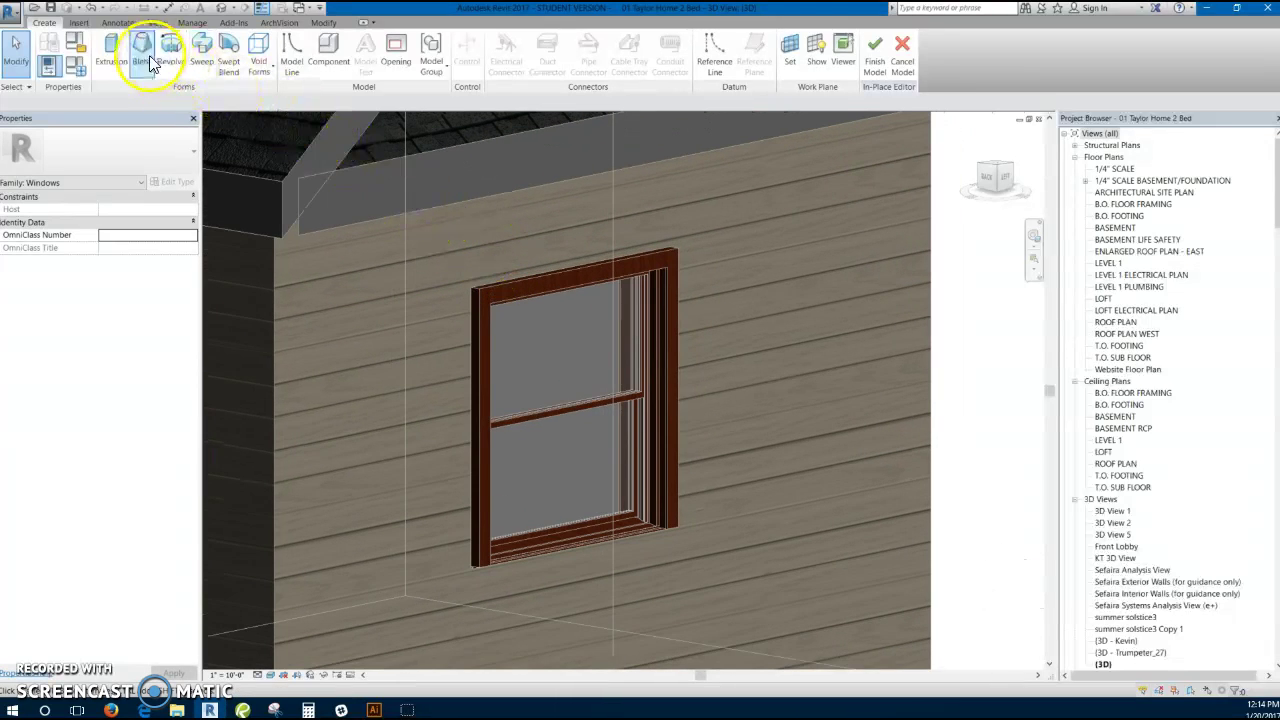
left_click(204, 62)
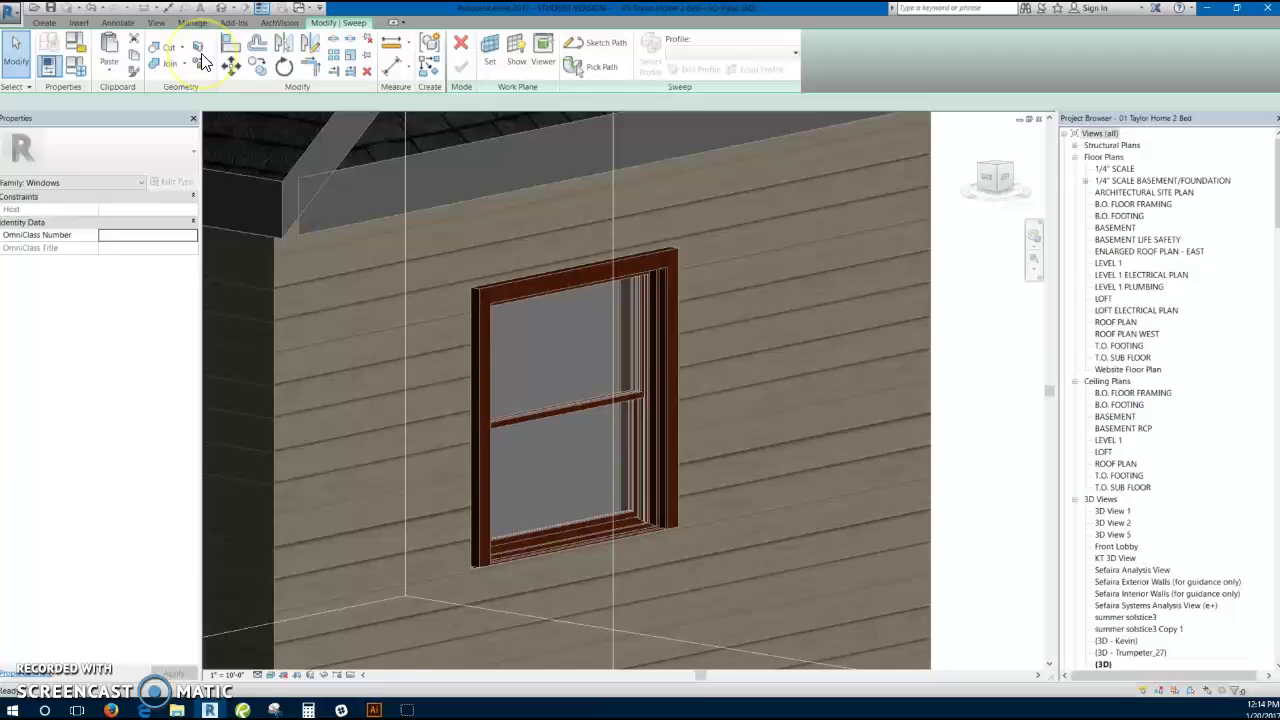
left_click(461, 43)
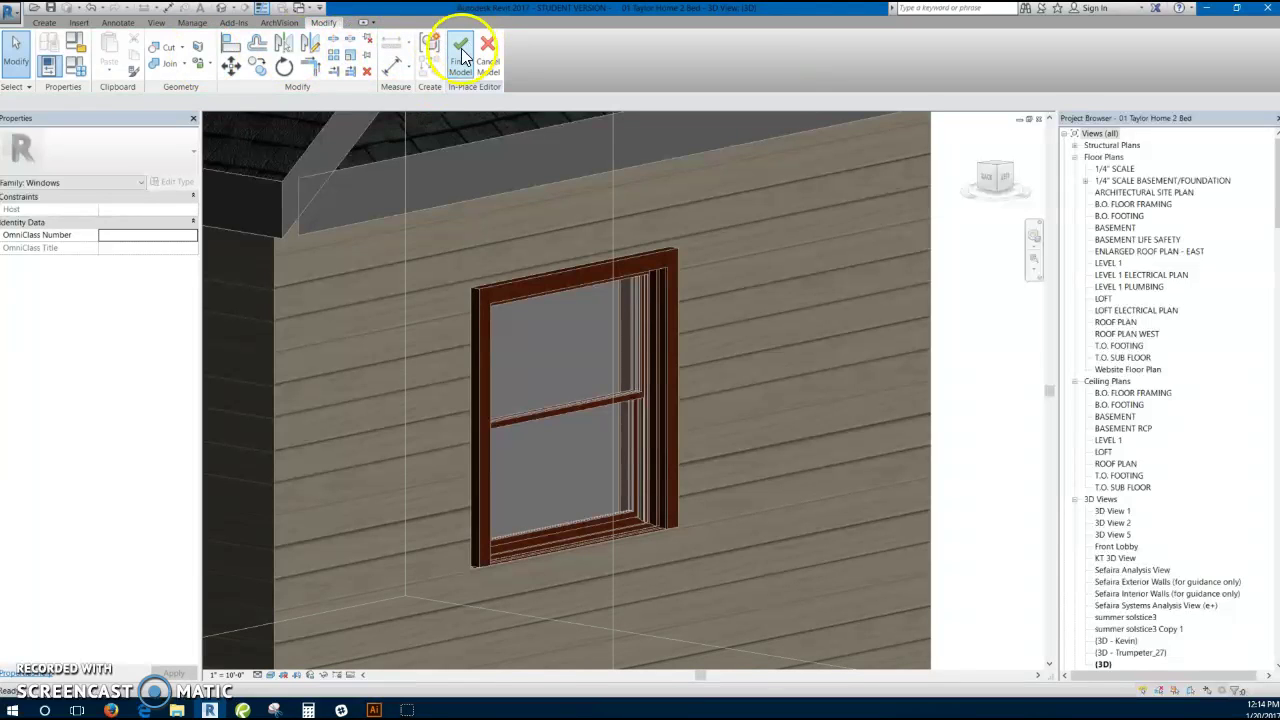
left_click(486, 56)
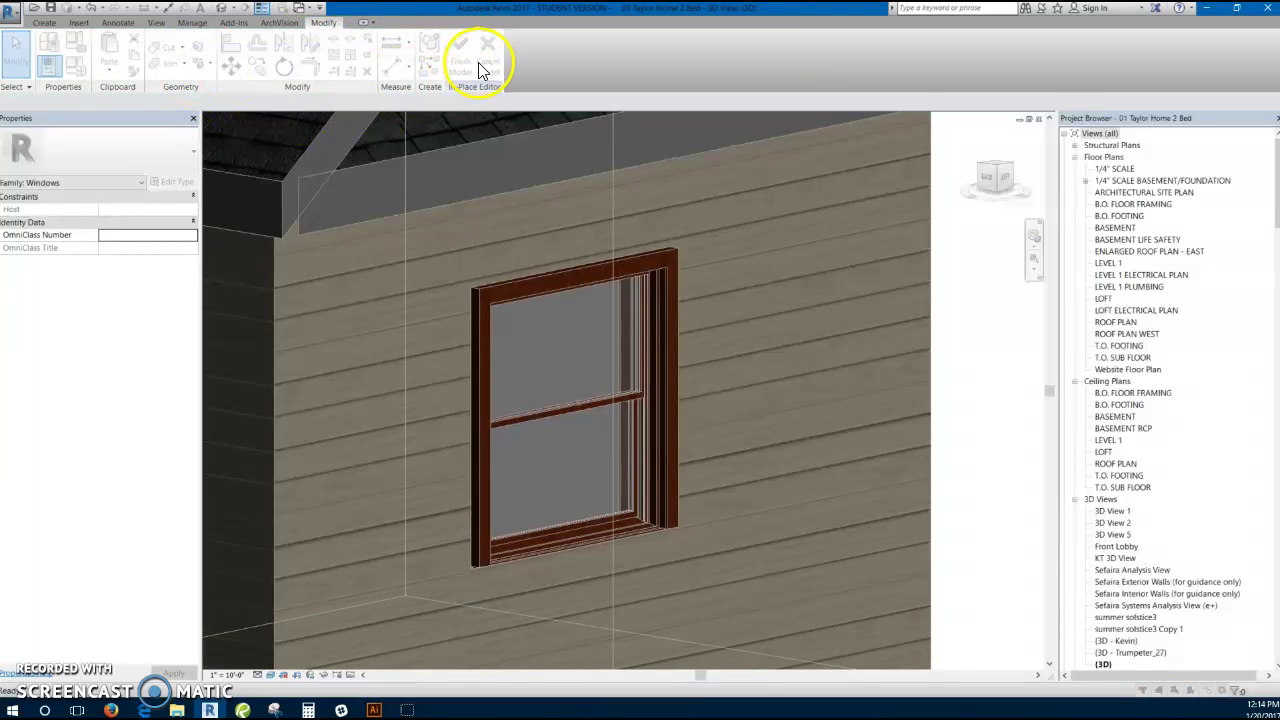
left_click(745, 278)
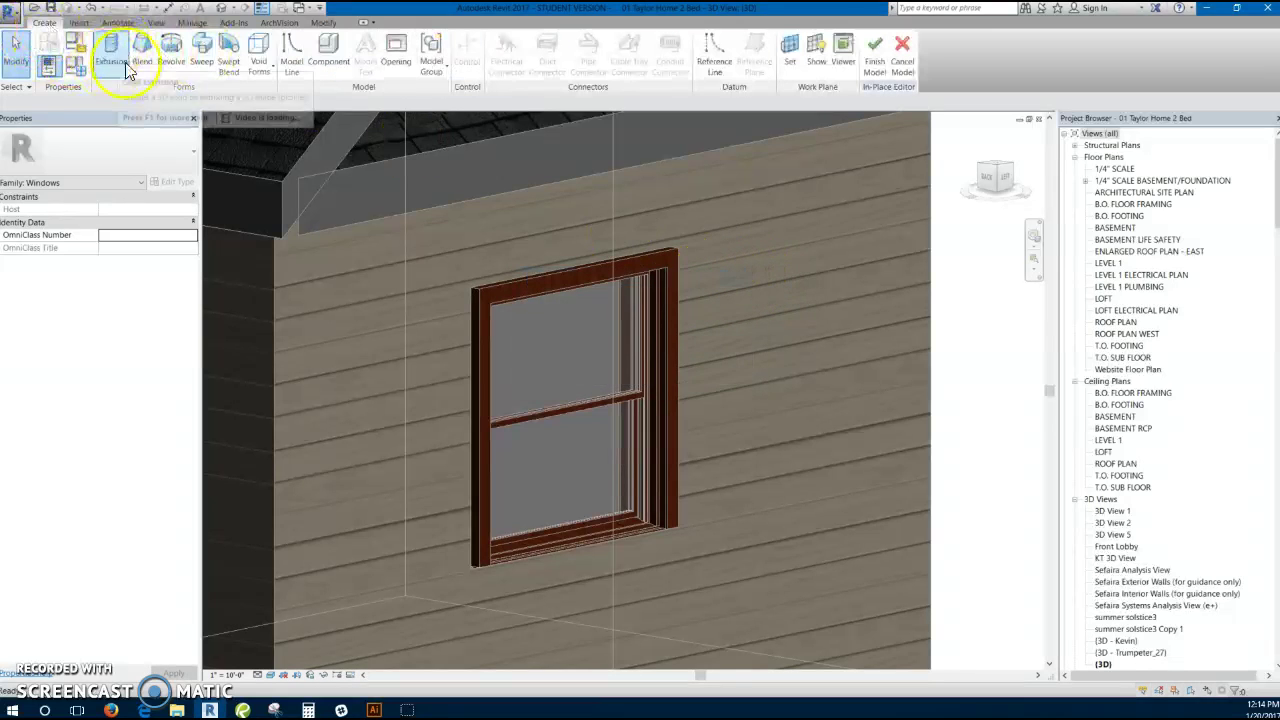
Start a sweep with a picked path and pick the window frame's outer top edge and one adjoining side edge against the wall.
left_click(200, 50)
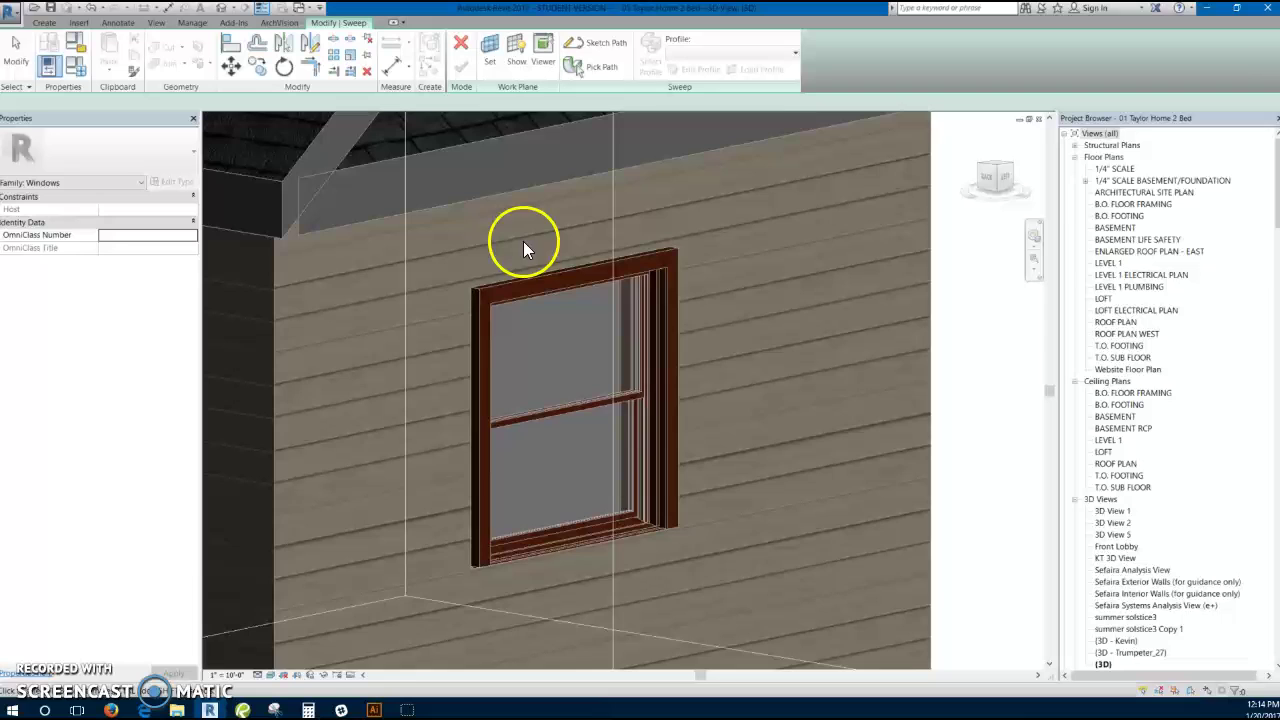
middle_click_drag(569, 239, 517, 226)
scroll(507, 231, "up", 1)
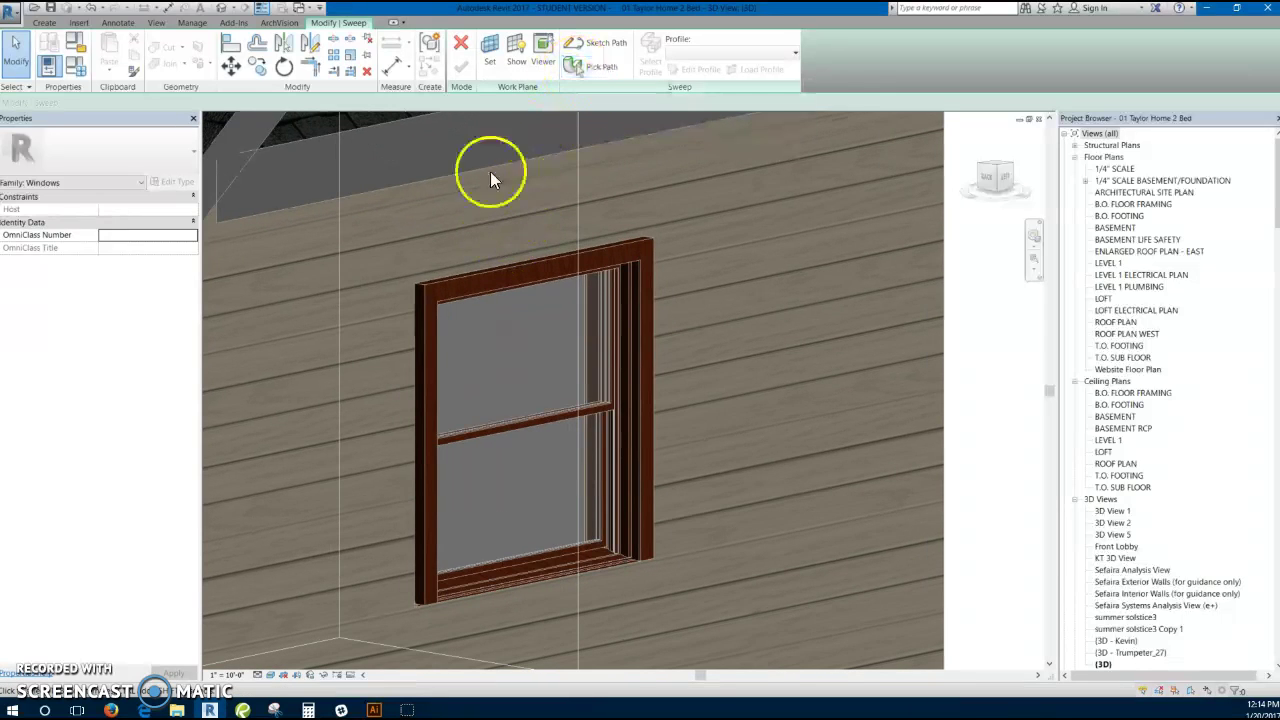
left_click(593, 67)
scroll(442, 274, "up", 4)
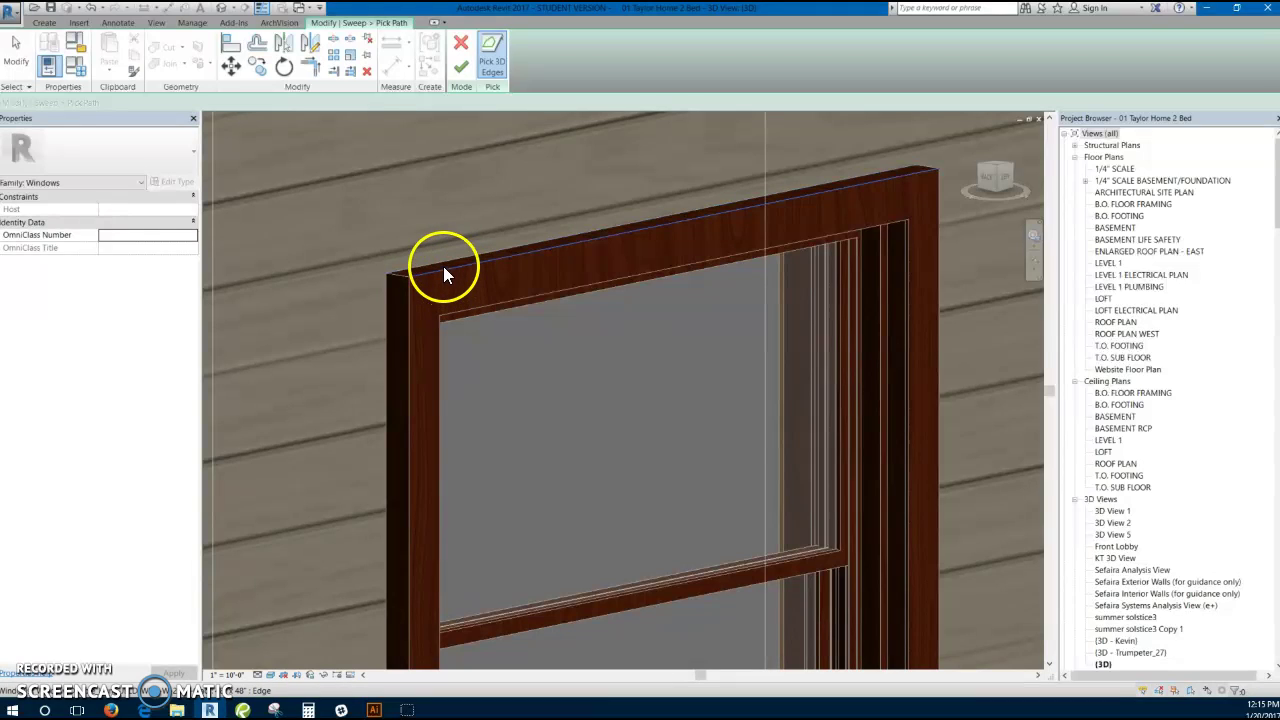
left_click(423, 265)
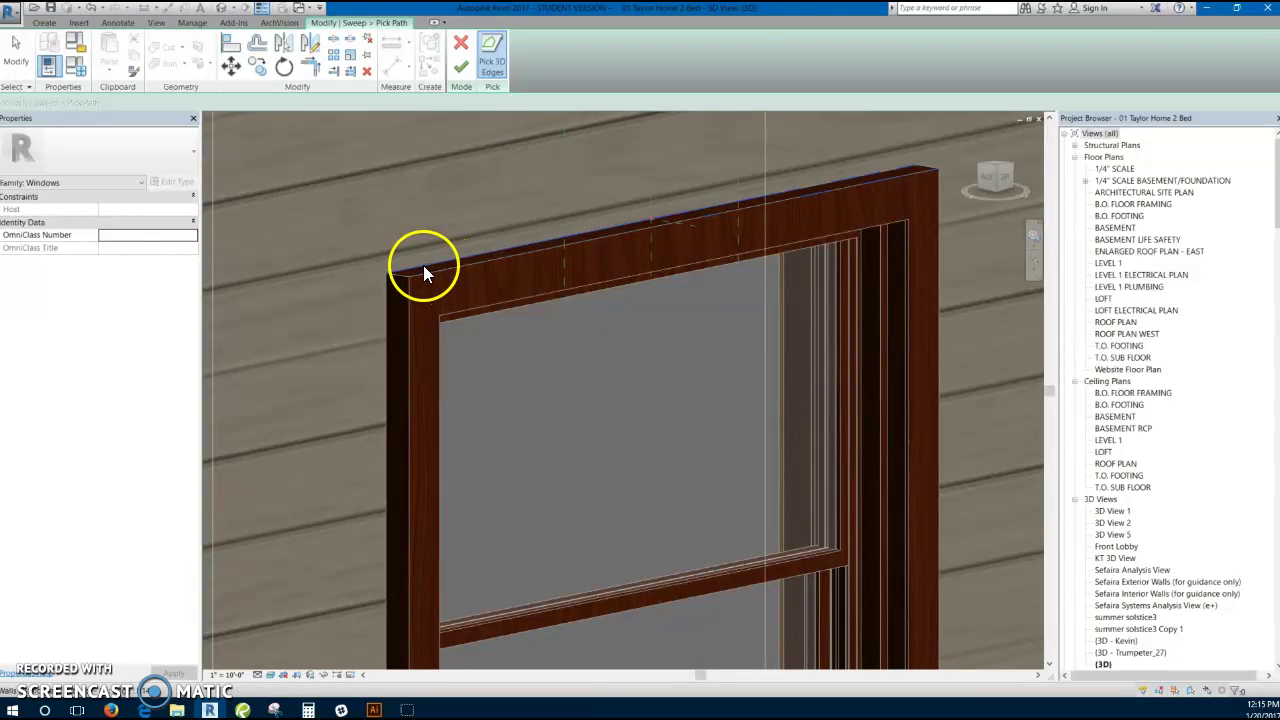
left_click(385, 301)
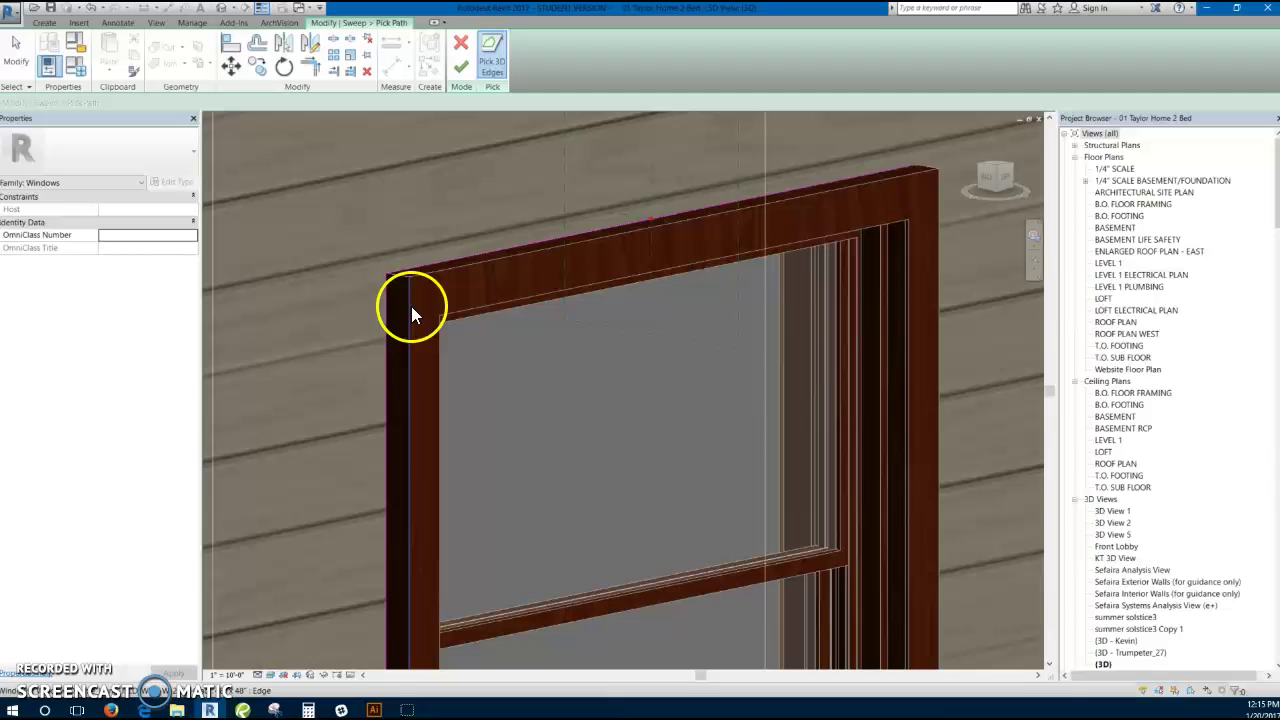
Add the window frame's outer bottom edge and remaining side edge against the wall to the sweep path.
scroll(411, 309, "down", 2)
middle_click_drag(395, 389, 389, 200)
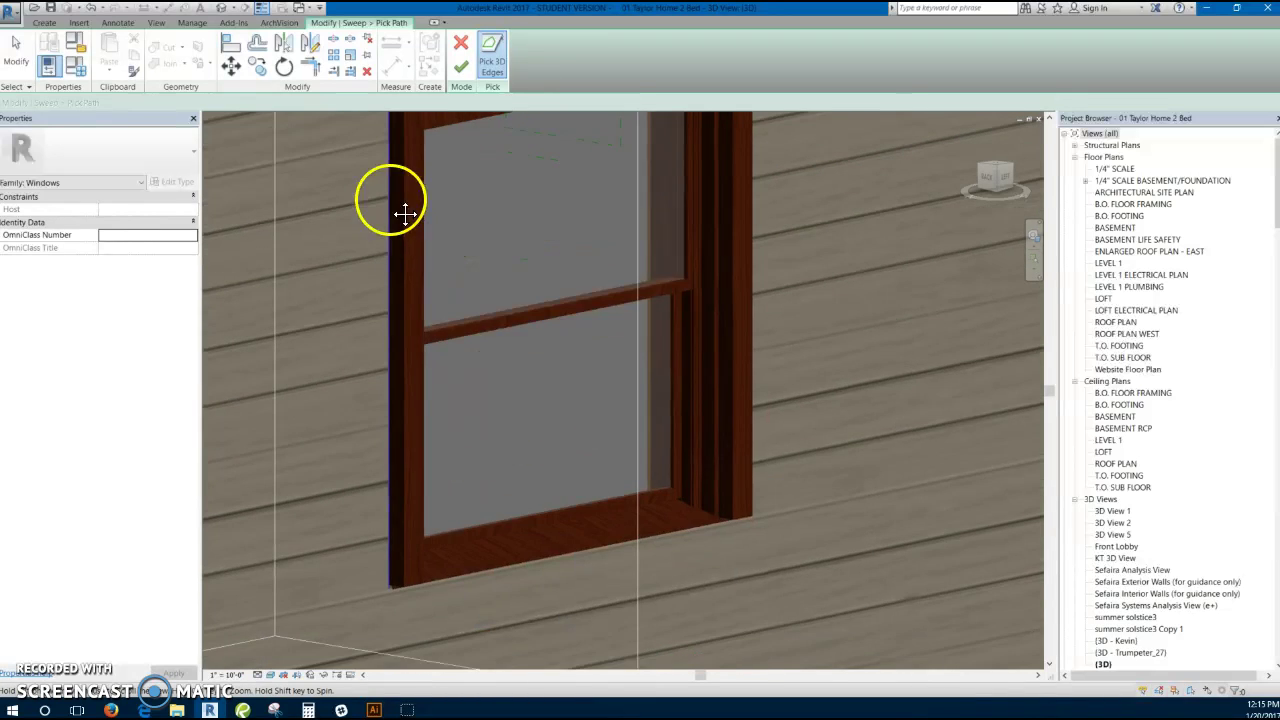
scroll(395, 265, "down", 1)
middle_click_drag(396, 294, 431, 360)
middle_click_drag(499, 510, 714, 448, "shift")
scroll(690, 350, "up", 4)
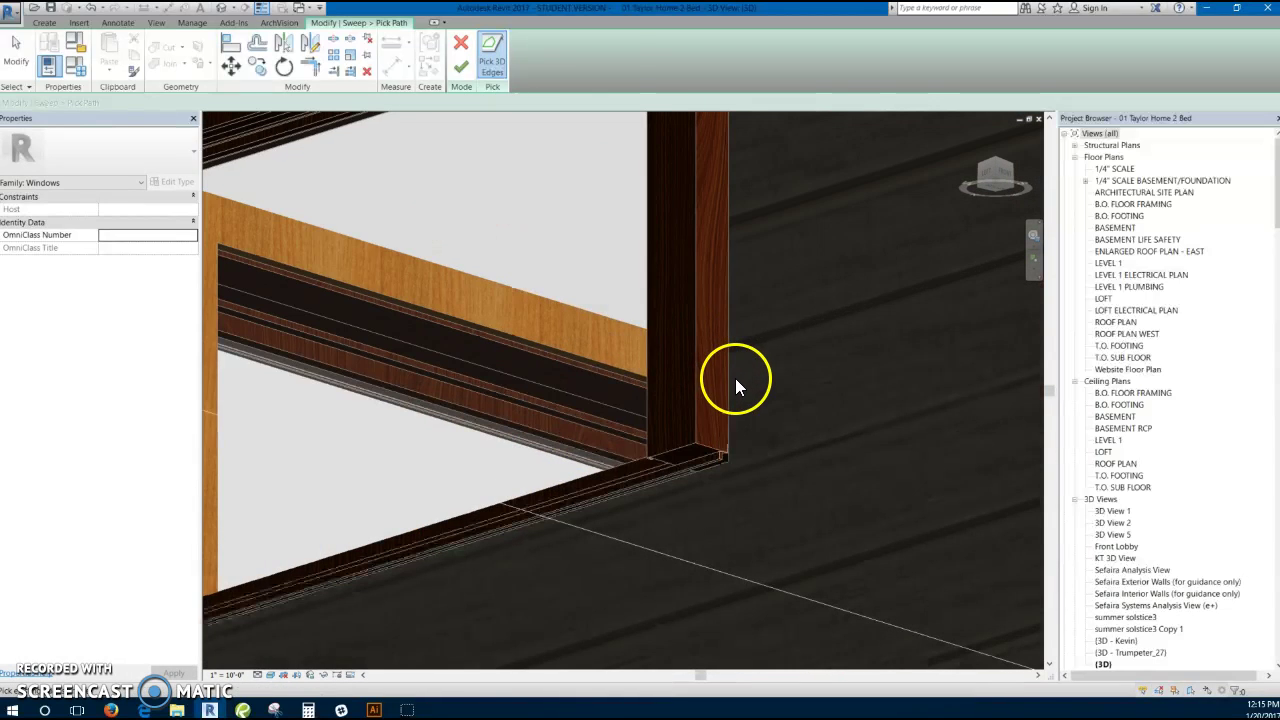
scroll(721, 464, "up", 3)
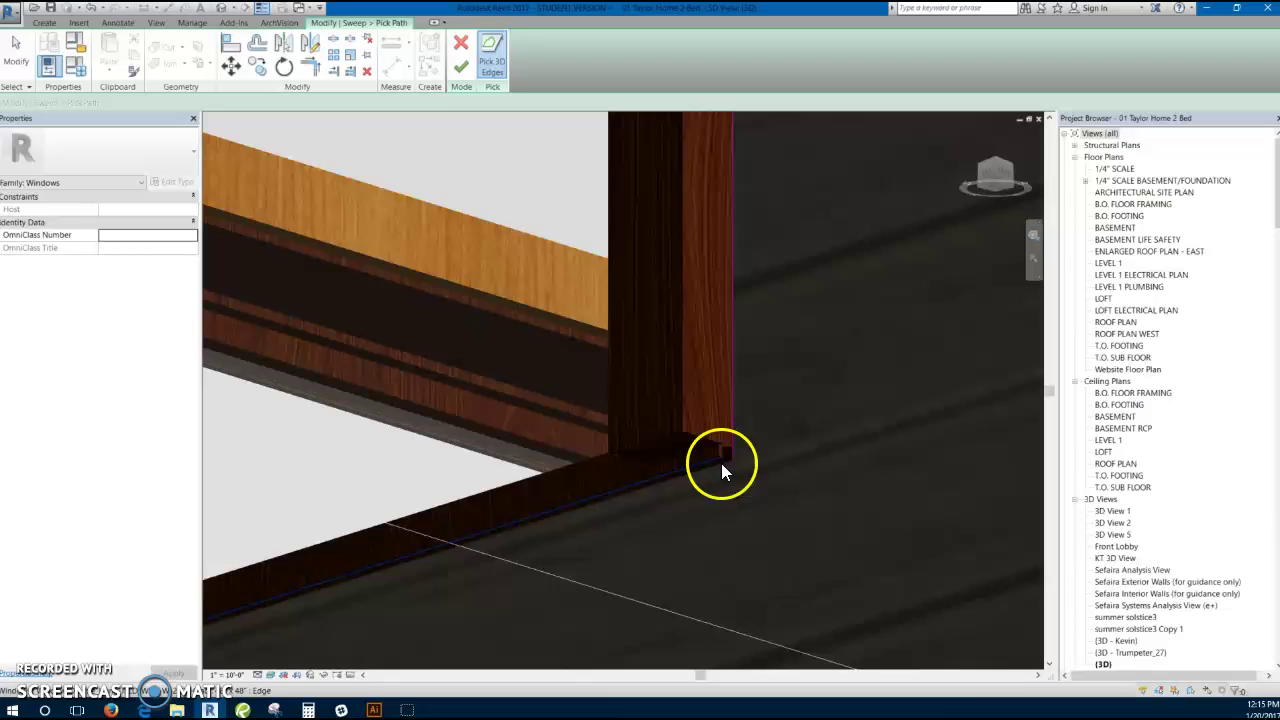
scroll(725, 468, "down", 6)
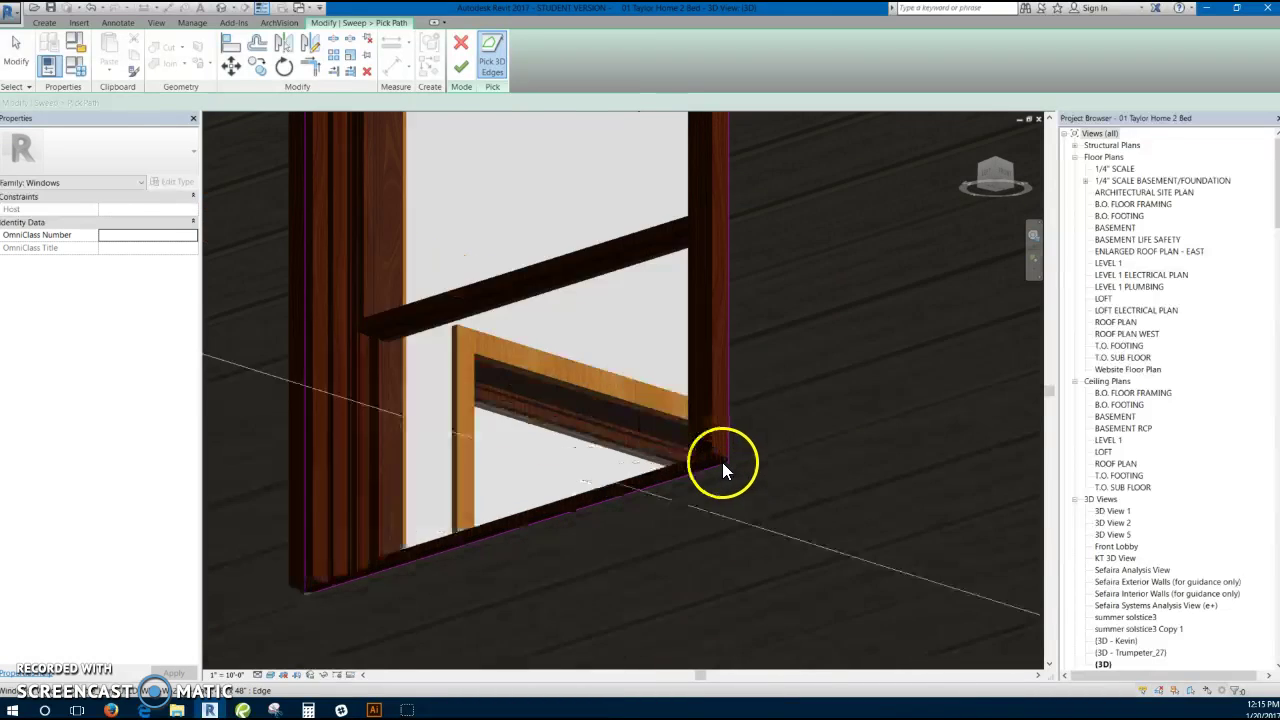
Check the picked edge loop around the side window and finish the sweep path.
middle_click_drag(723, 443, 620, 488, "shift")
middle_click_drag(437, 376, 517, 384)
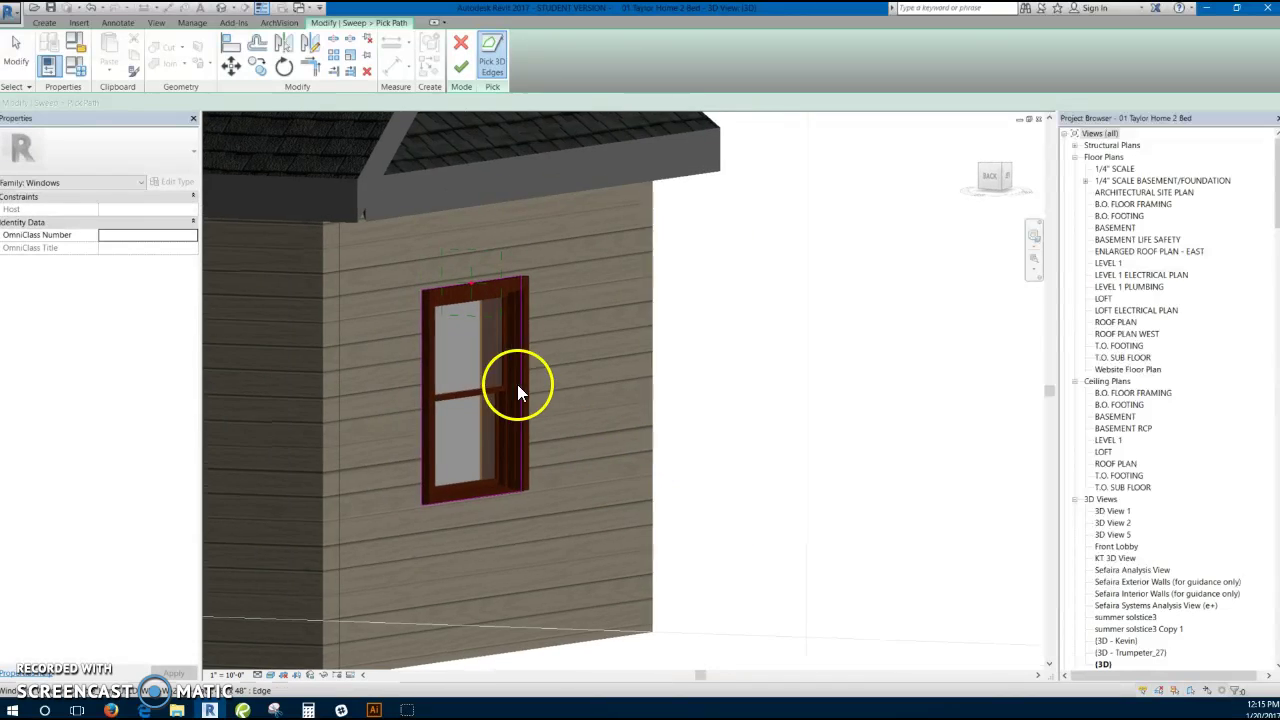
scroll(517, 384, "up", 2)
left_click(460, 64)
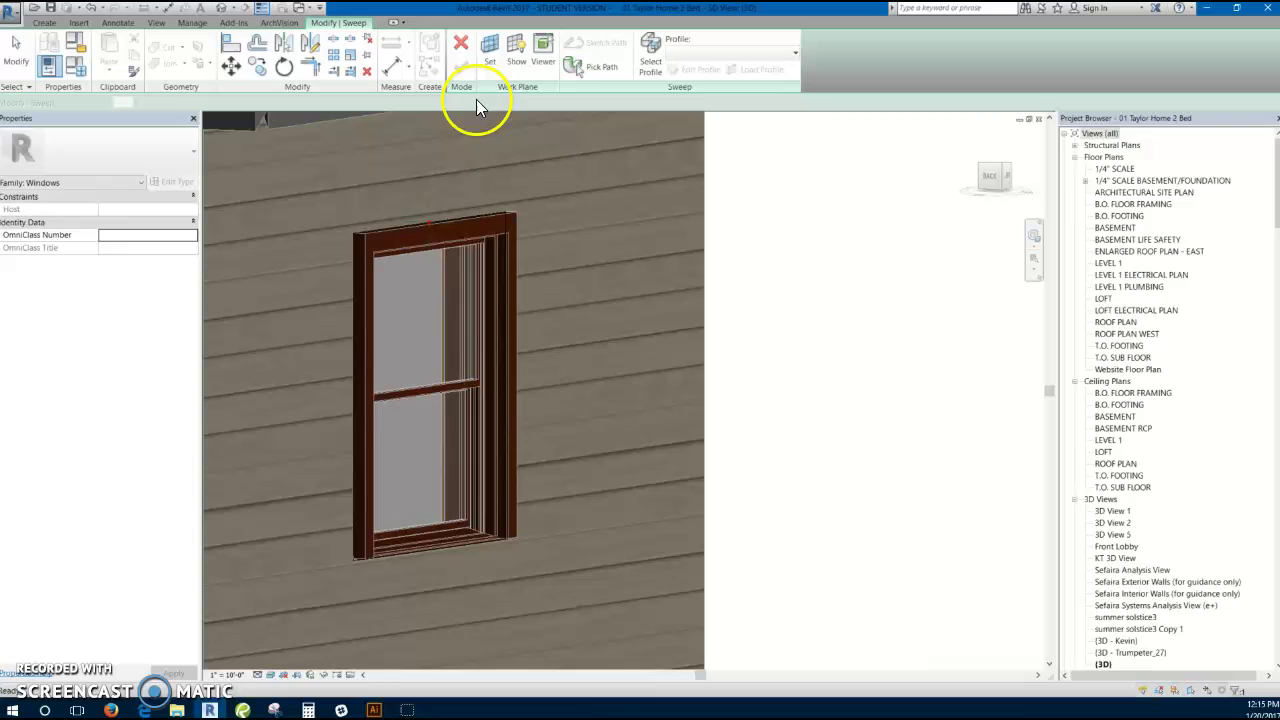
scroll(434, 217, "up", 3)
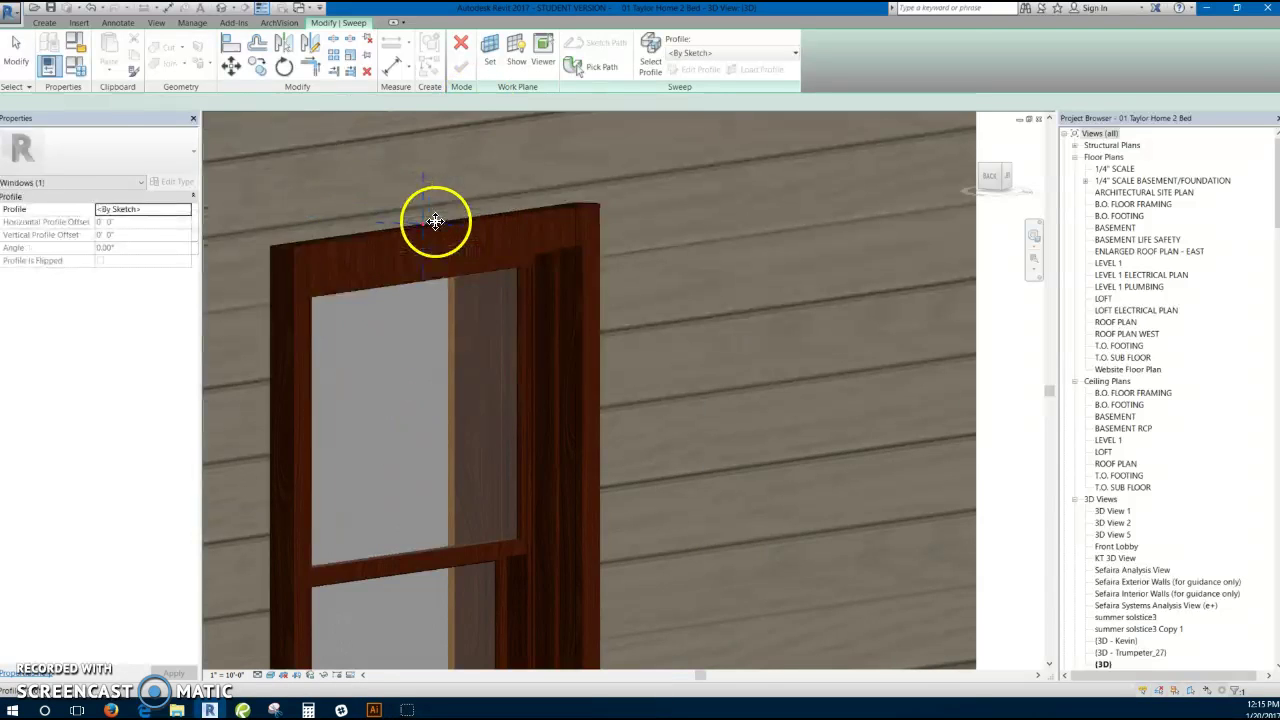
Open the sweep's profile for sketching and orient the model to the Back view, edge-on to the wall at the window frame's top corner.
scroll(417, 237, "up", 2)
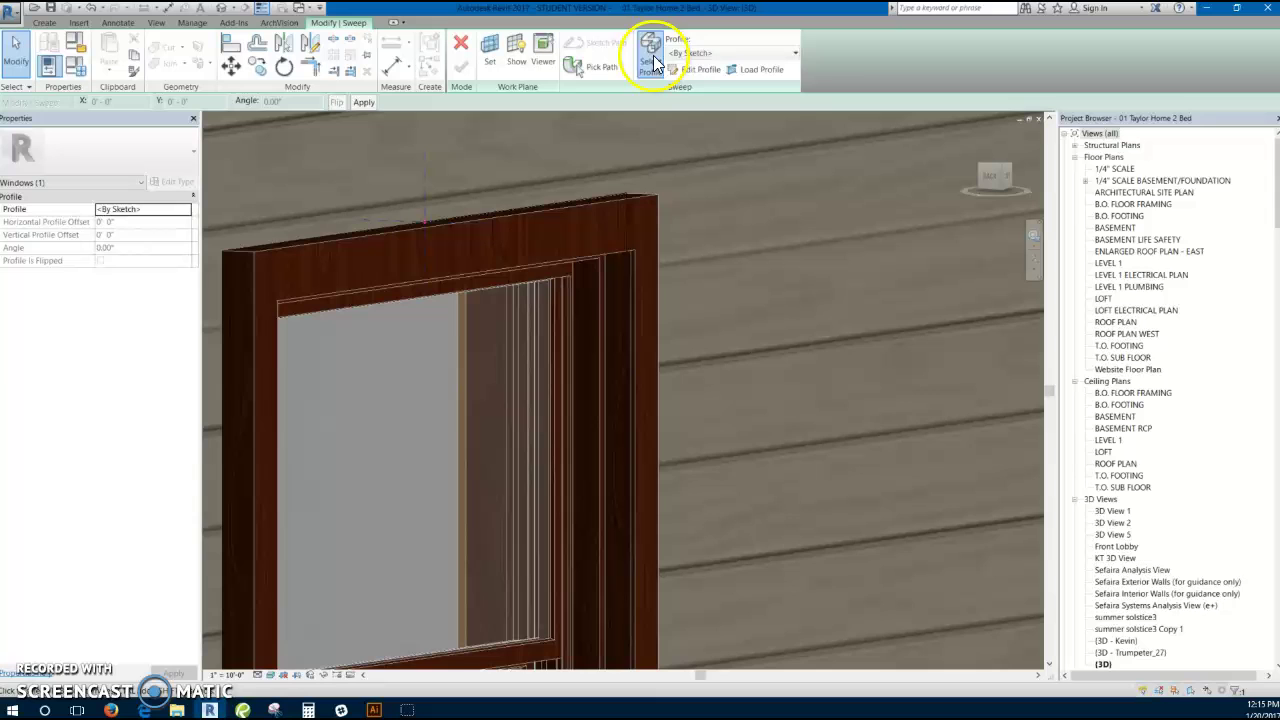
left_click(692, 71)
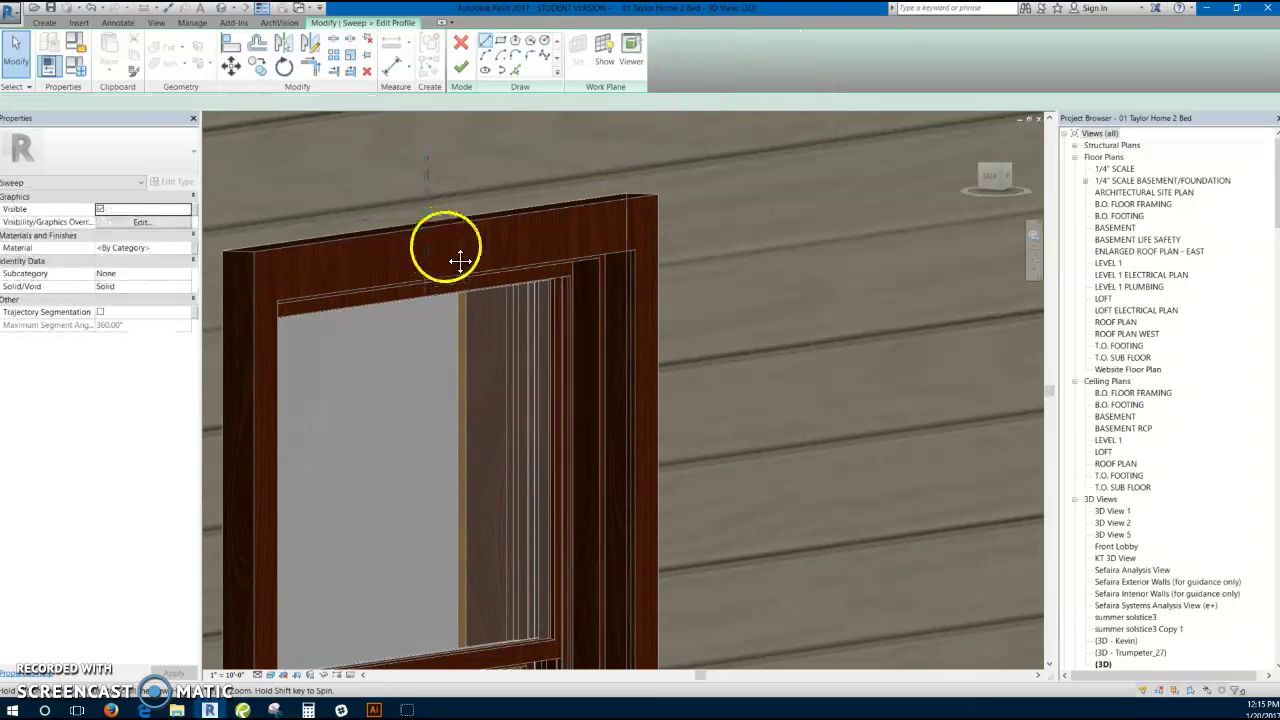
mouse_move(457, 263)
middle_mouse_down("shift")
mouse_move(511, 274)
mouse_move(523, 220)
mouse_move(471, 157)
middle_mouse_up("shift")
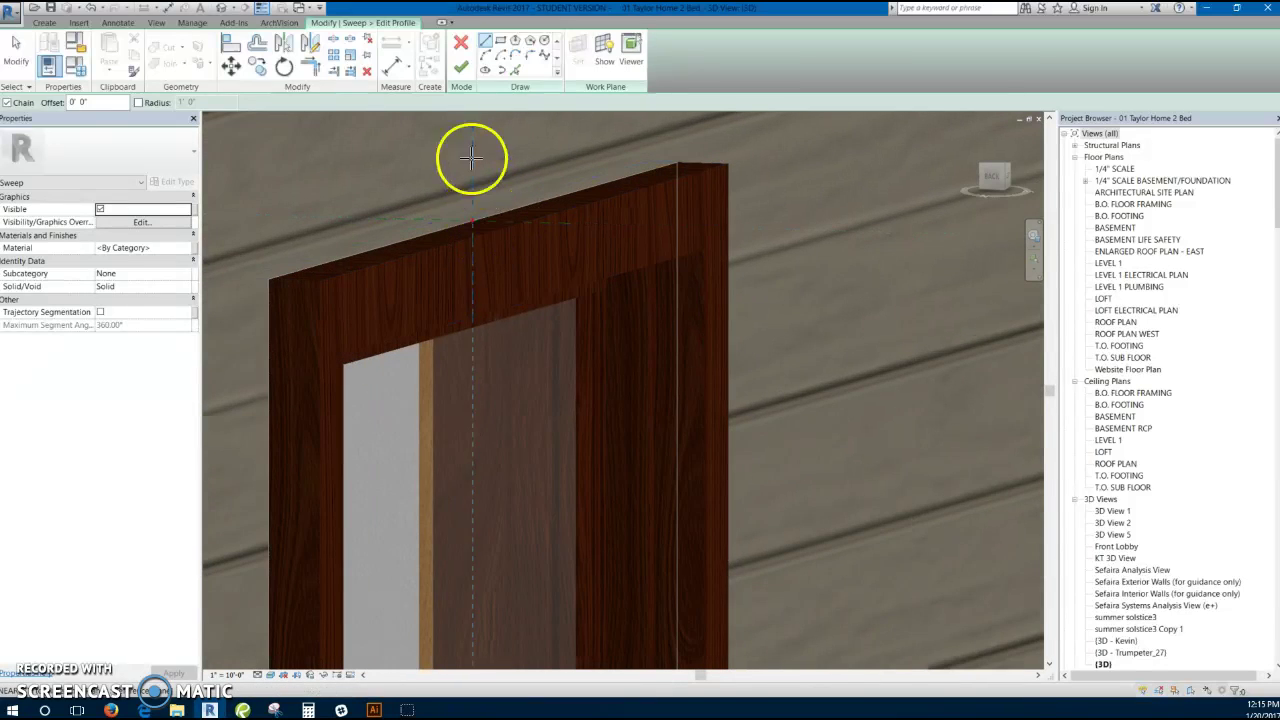
scroll(434, 257, "down", 2)
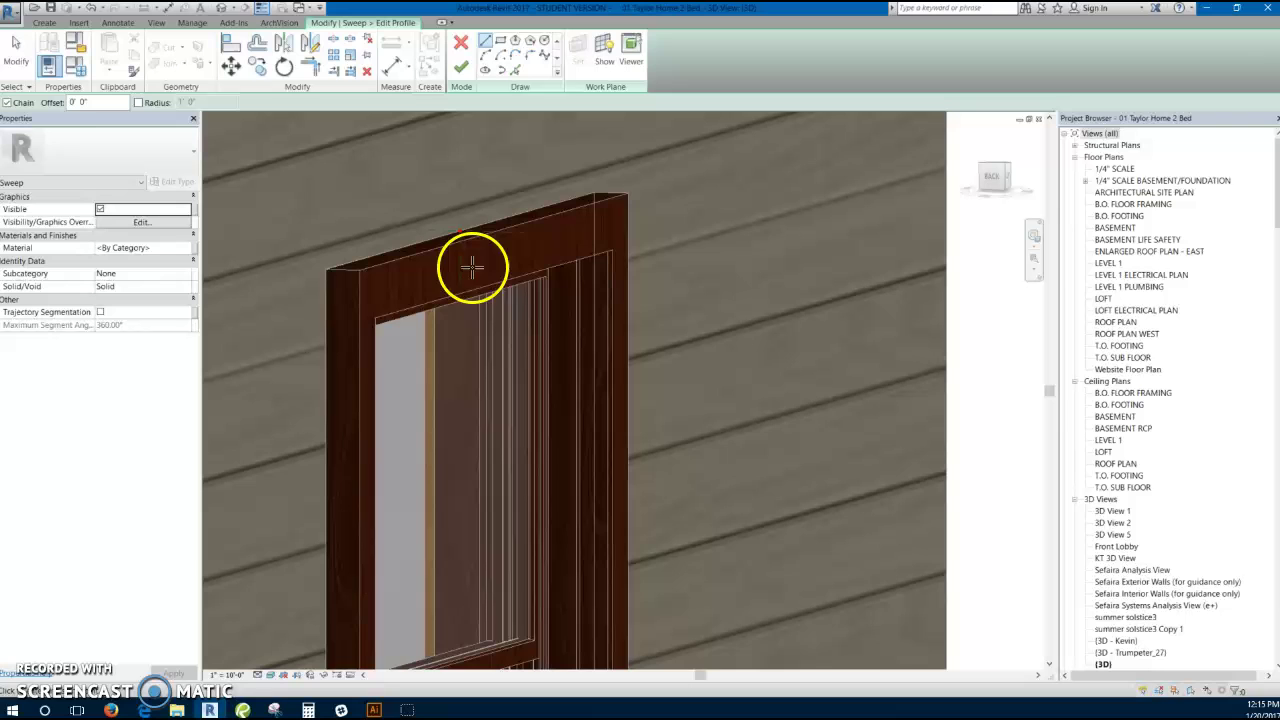
middle_click_drag(505, 289, 514, 287, "shift")
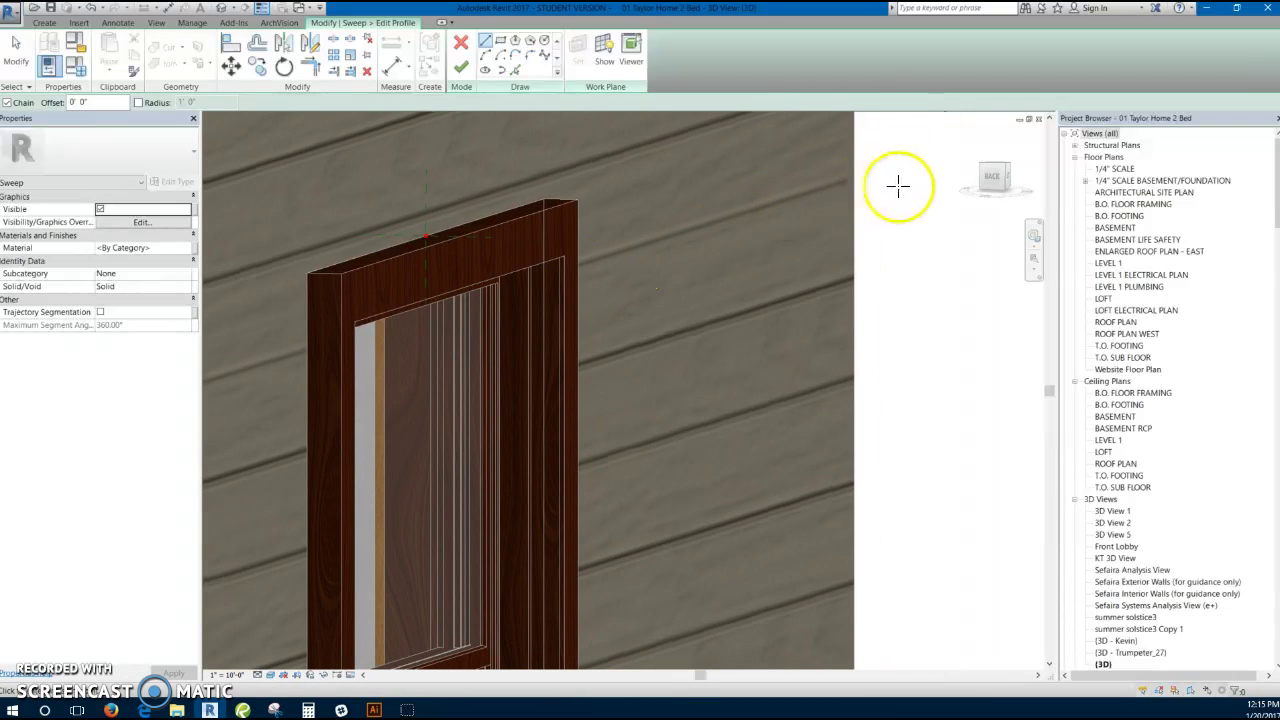
left_click(995, 180)
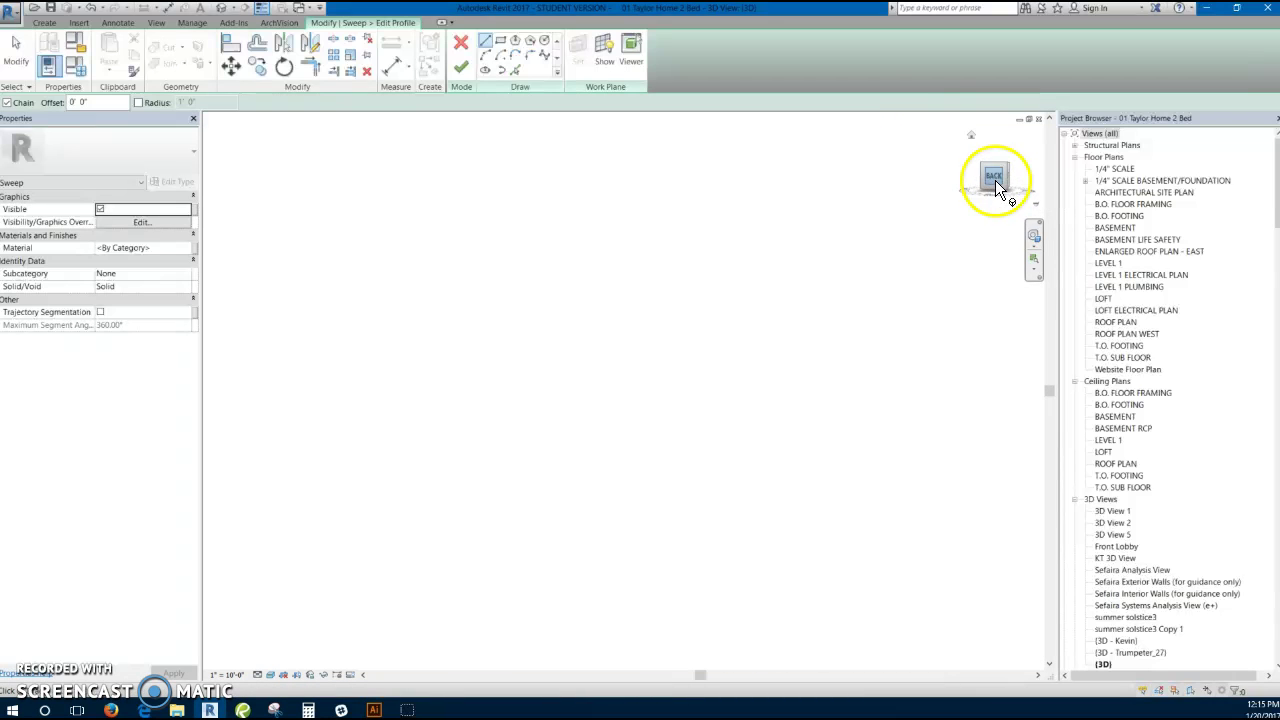
middle_click_drag(772, 444, 656, 432)
scroll(616, 388, "up", 1)
scroll(616, 387, "up", 5)
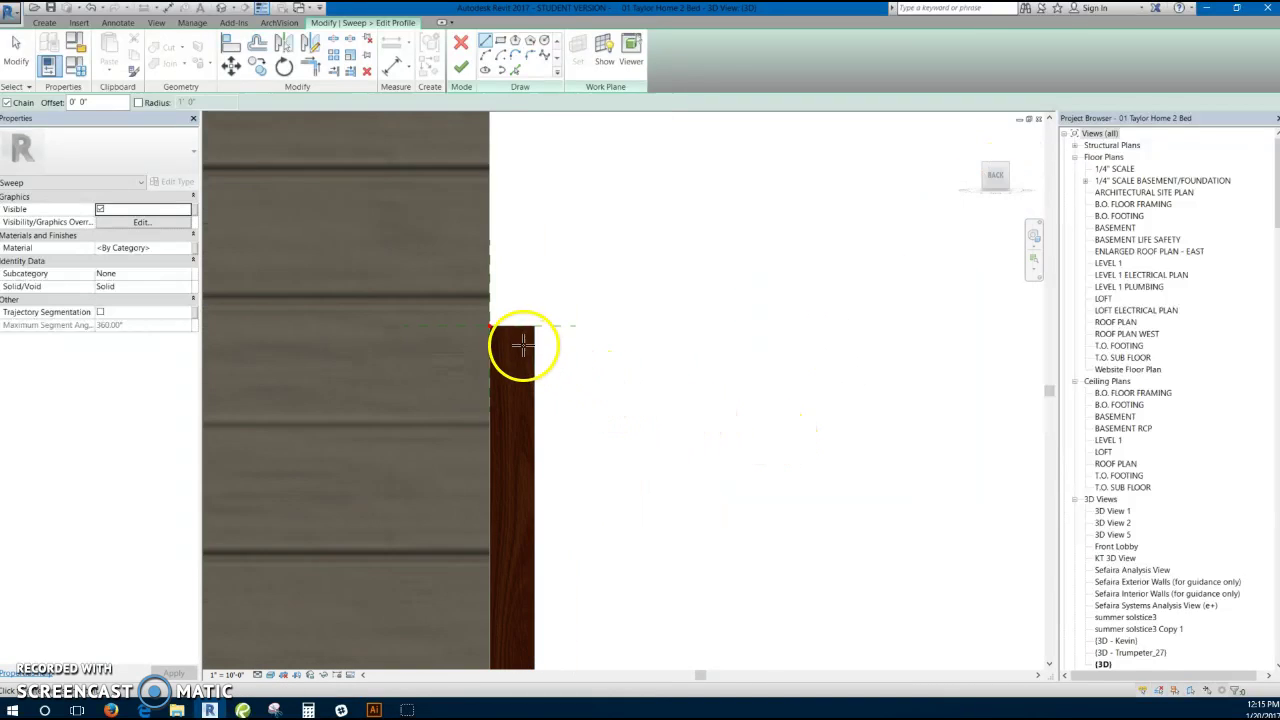
middle_click_drag(494, 395, 414, 471)
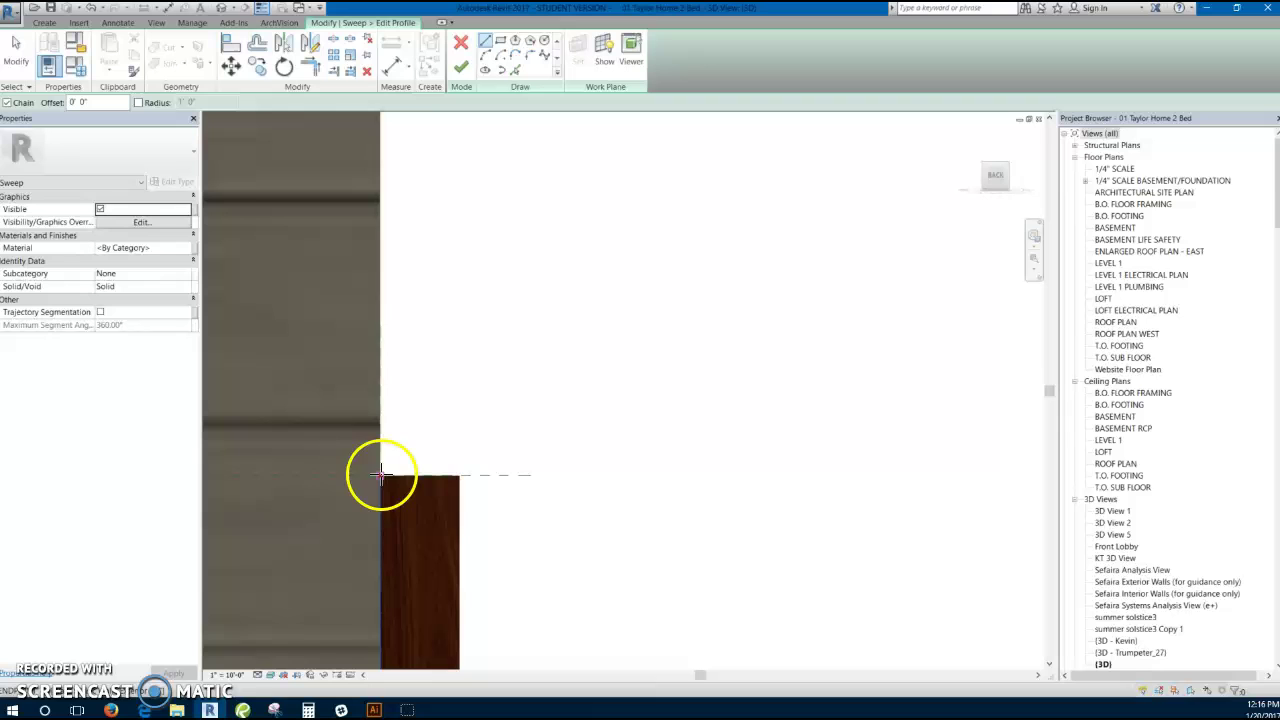
Sketch a closed rectangular profile about 3 1/2" deep and 7" tall, upward from the frame's top corner along the wall face, and finish it.
left_click(380, 474)
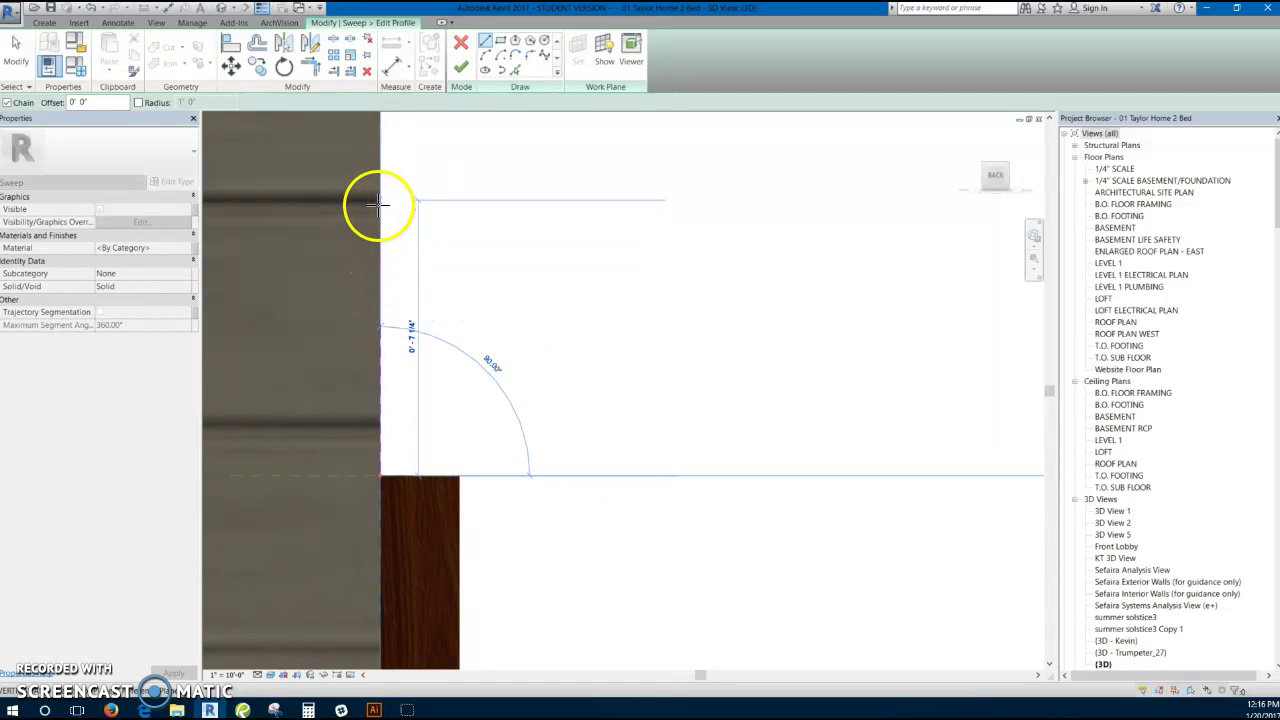
left_click(379, 211)
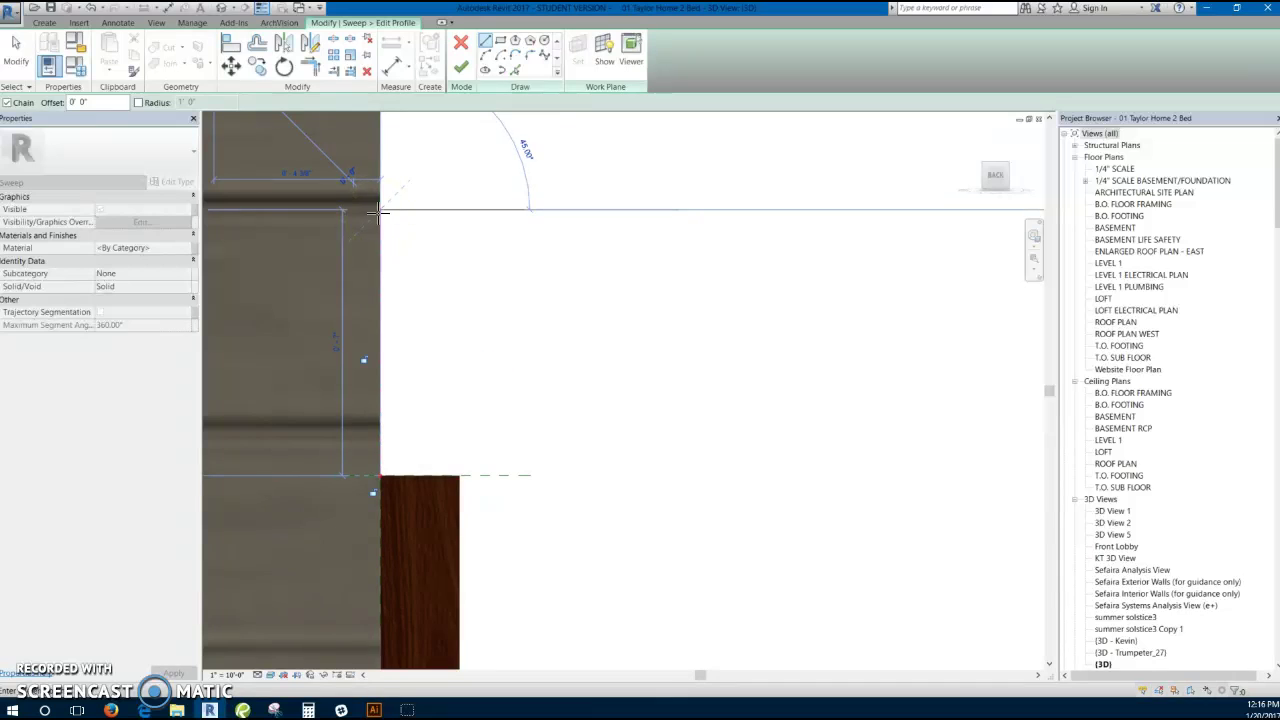
left_click(512, 210)
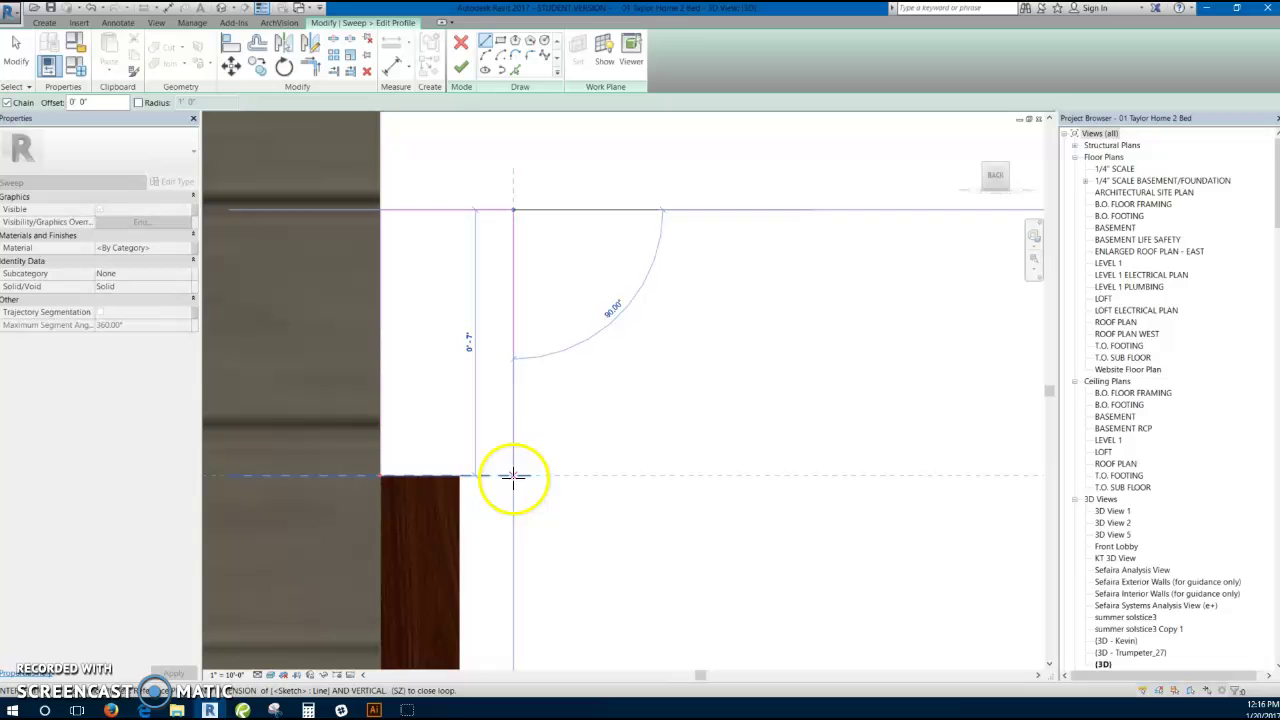
left_click(513, 477)
left_click(380, 475)
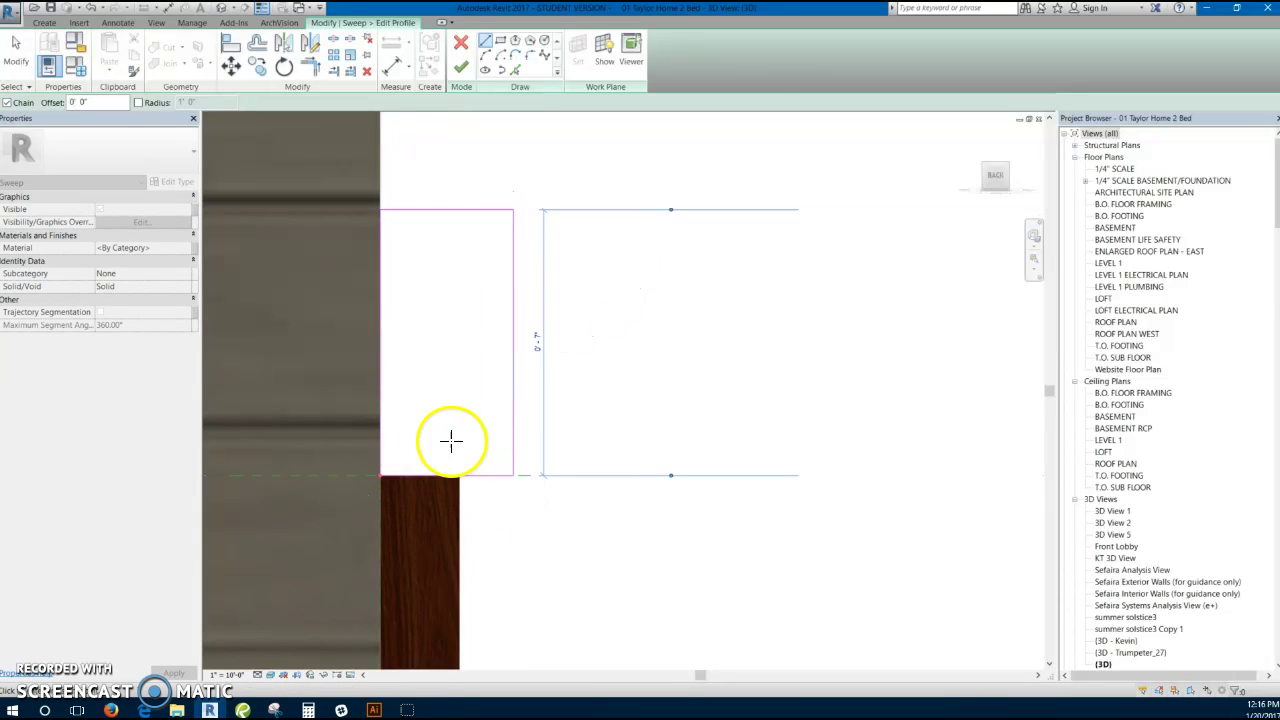
scroll(477, 421, "down", 2)
middle_click_drag(477, 419, 438, 453)
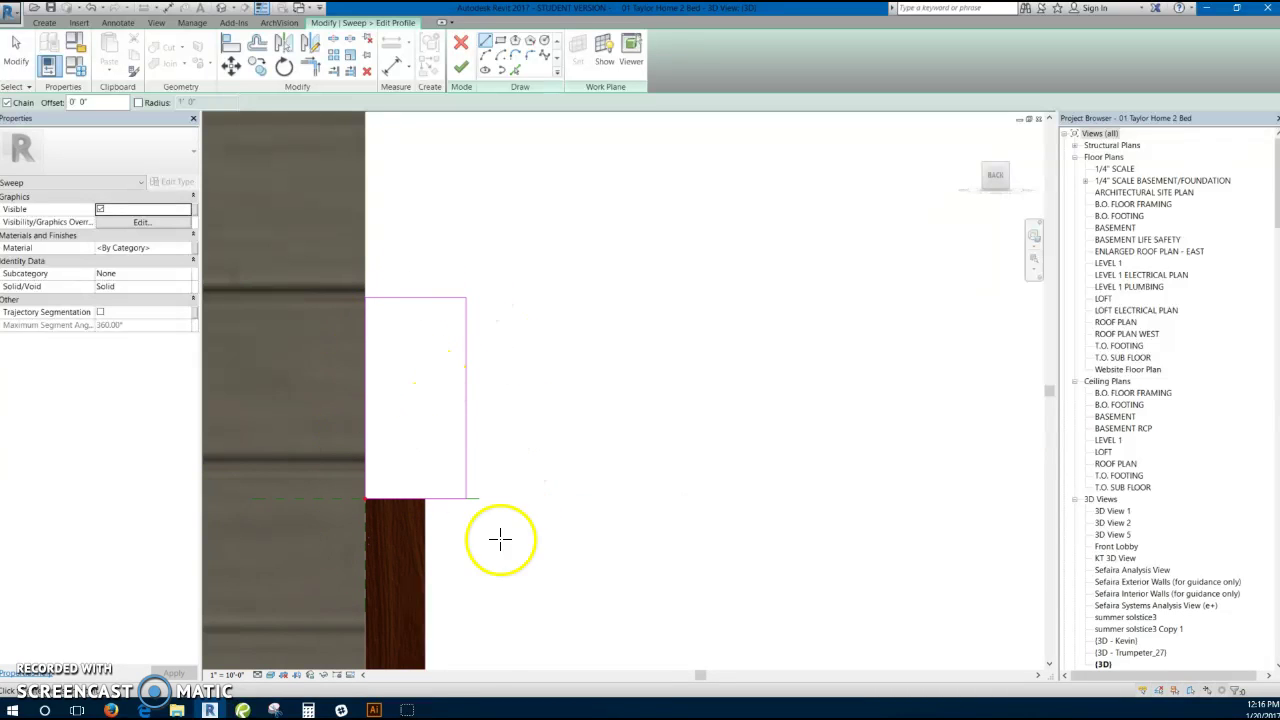
left_click(462, 67)
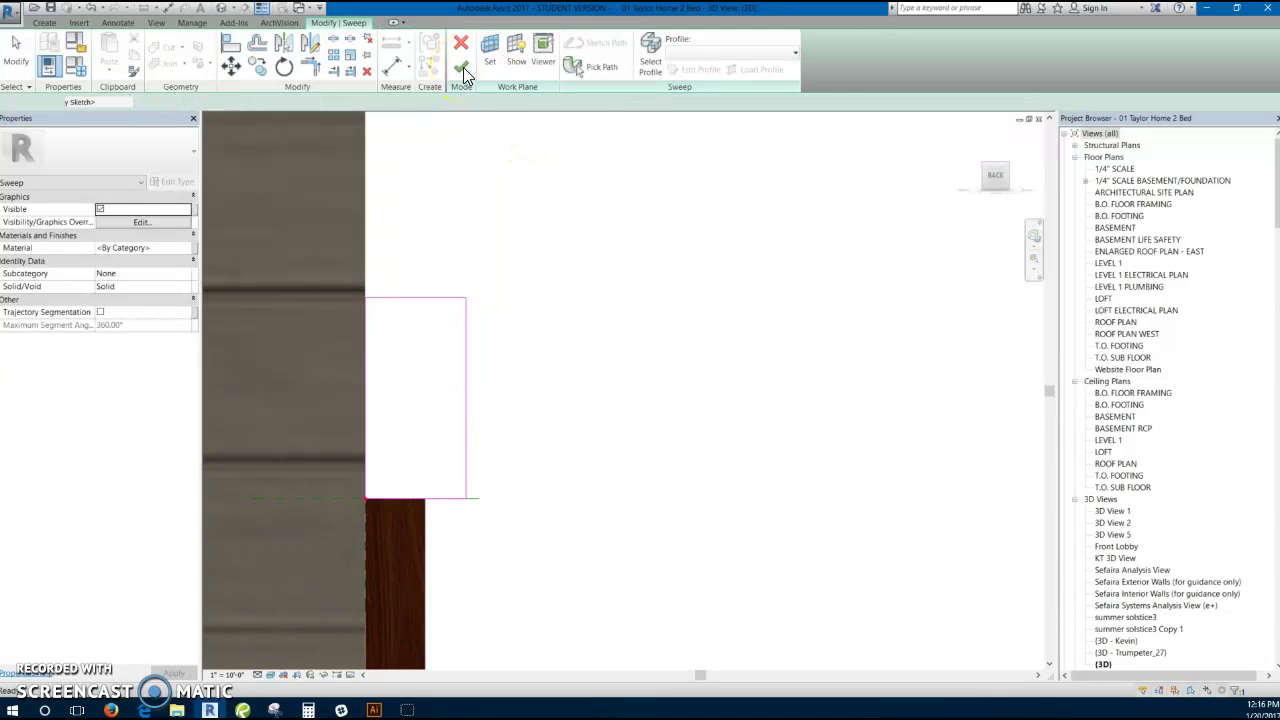
Finish the sweep to generate the trim solid around the side window frame.
scroll(534, 297, "down", 2)
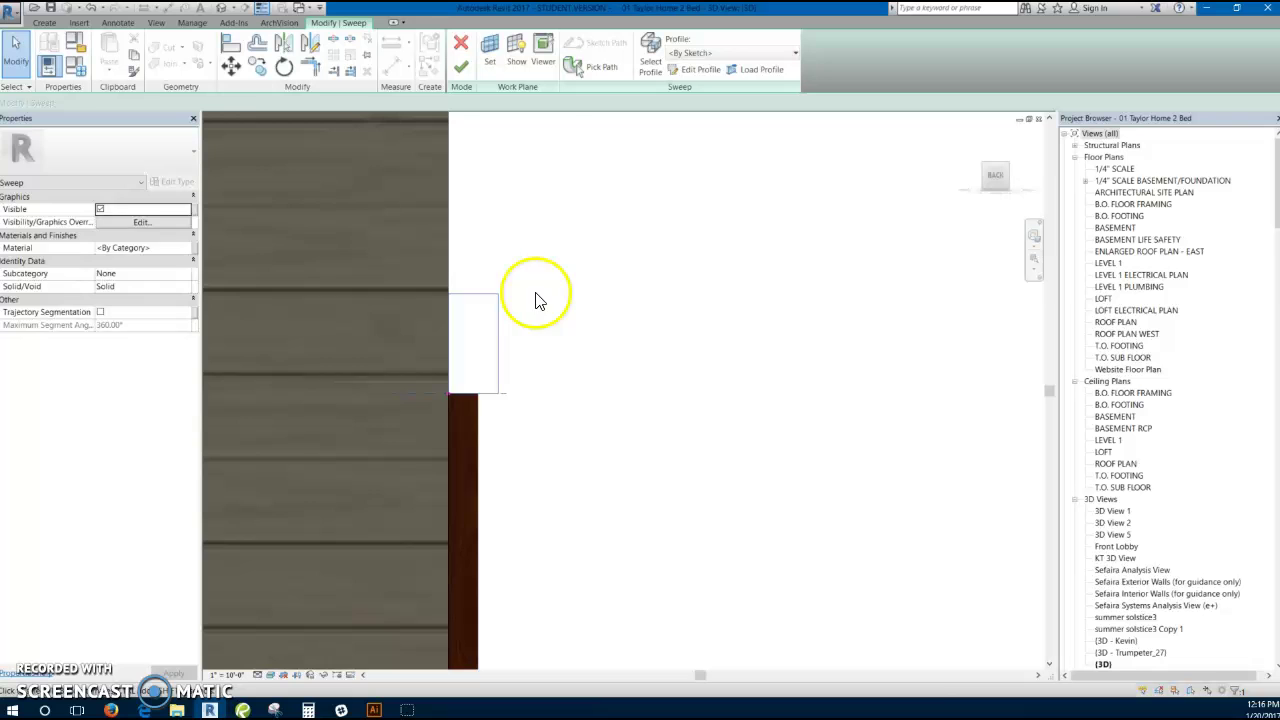
scroll(611, 366, "down", 3)
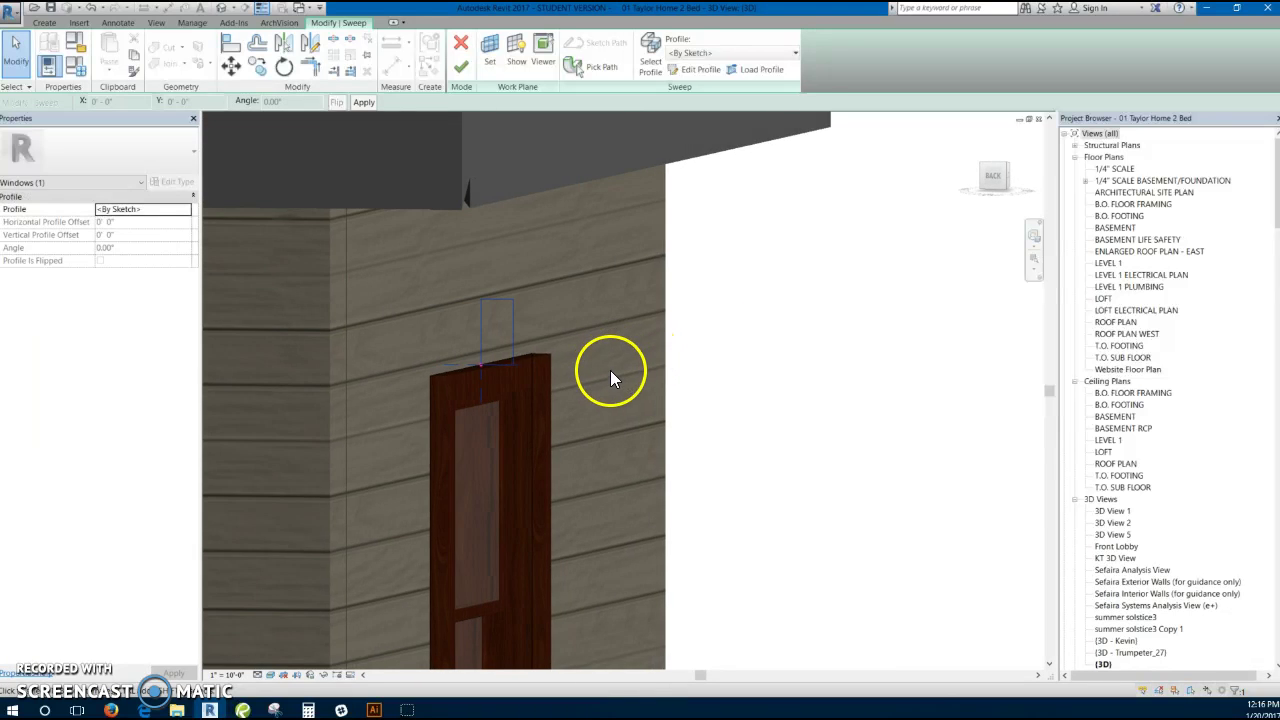
scroll(609, 366, "up", 1)
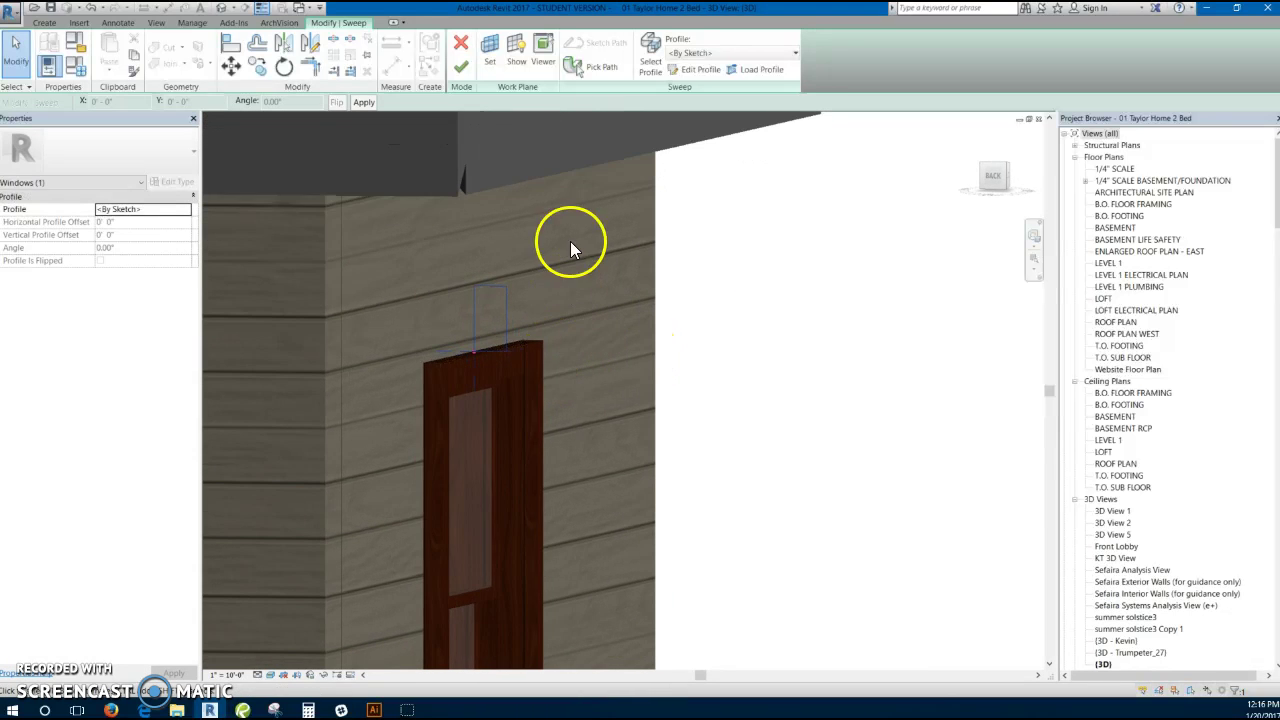
left_click(461, 68)
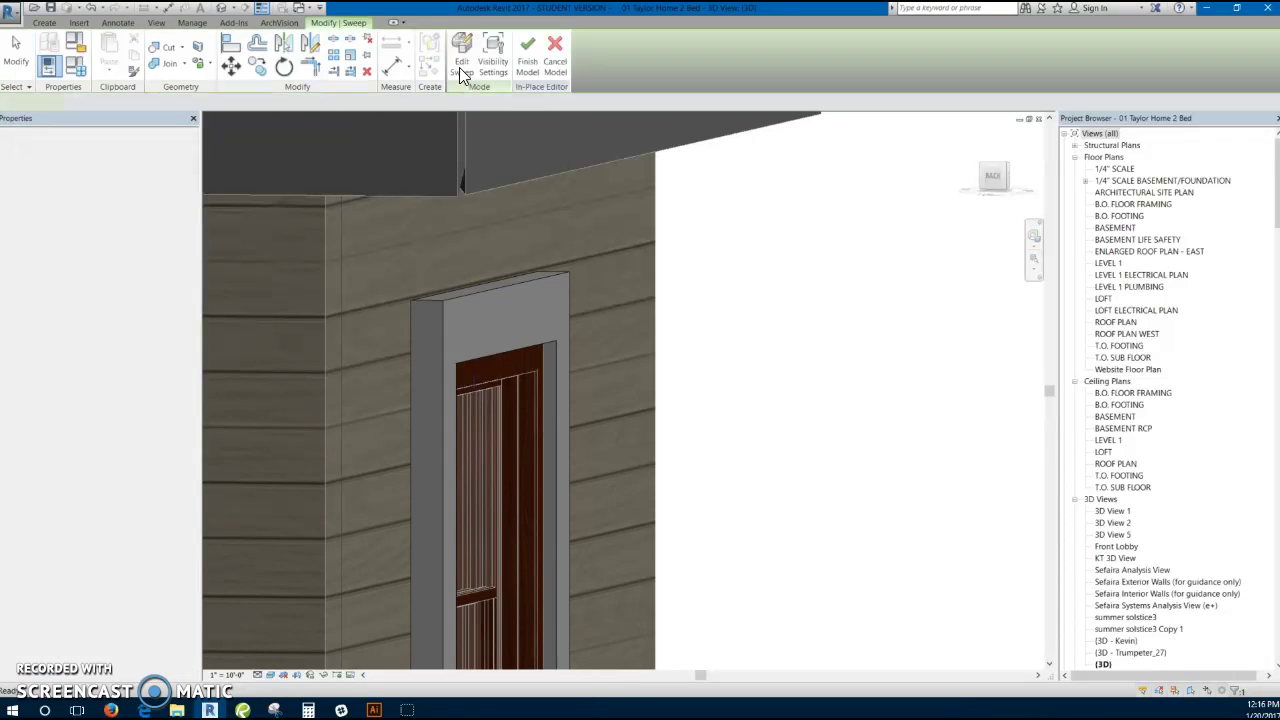
Inspect the trim around the whole side window and finish the in-place model.
left_click(576, 314)
scroll(650, 407, "down", 2)
middle_click_drag(651, 408, 813, 446, "shift")
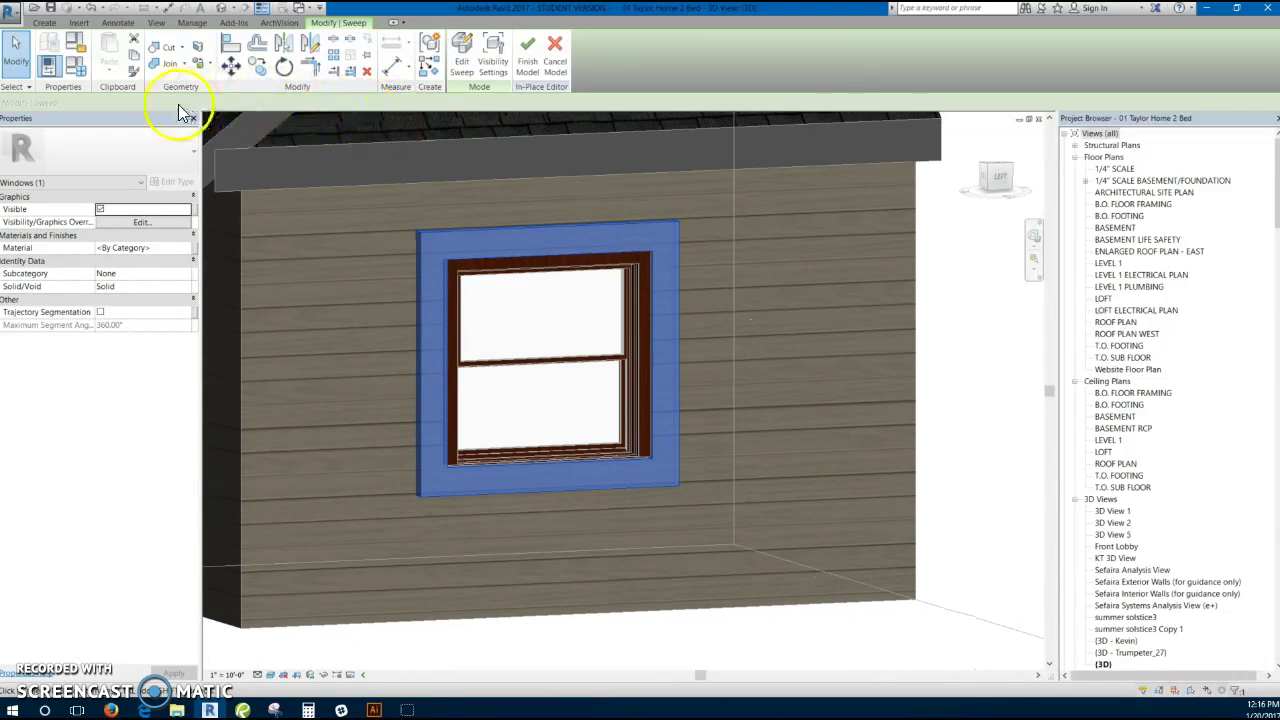
left_click(524, 68)
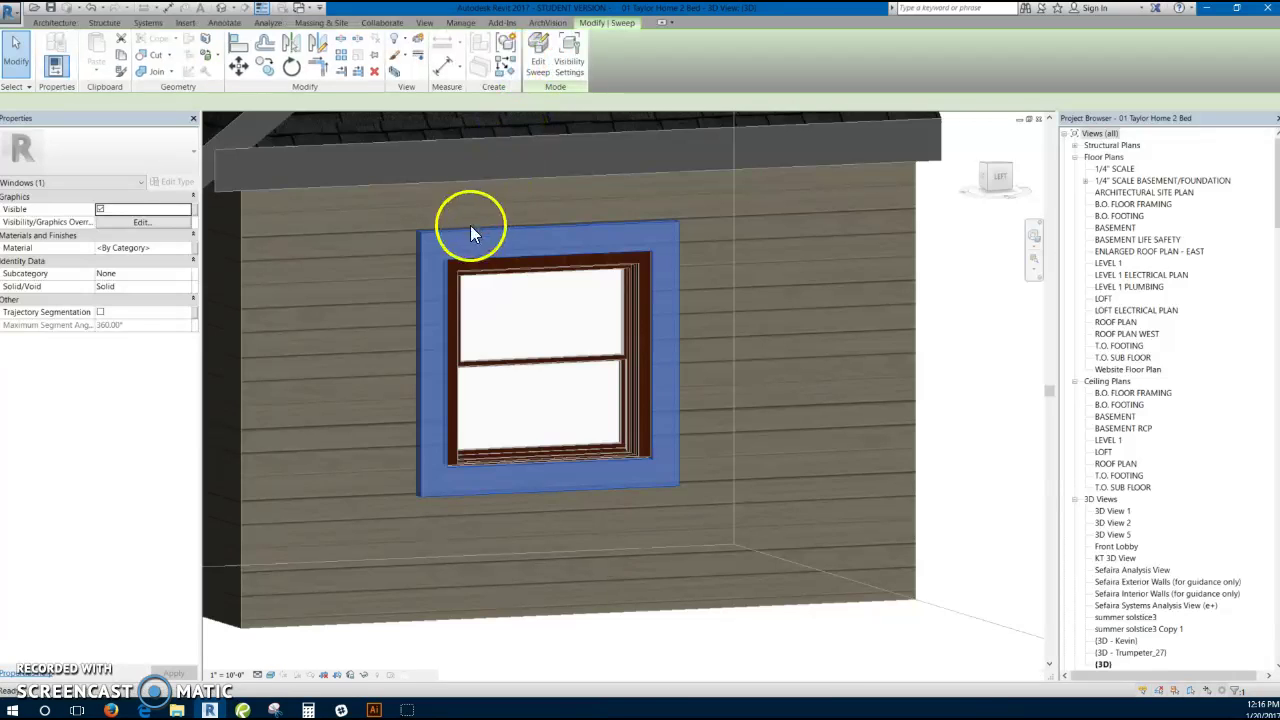